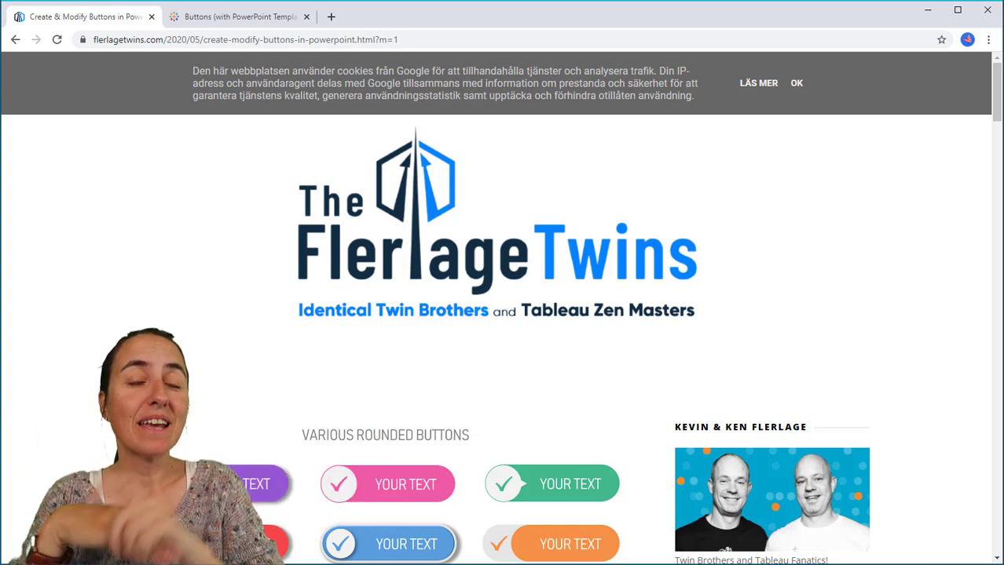
Scroll through the Flerlage Twins buttons post and open its Tableau Public Buttons viz in a new tab
{"action": "scroll", "coordinate": [567, 386], "scroll_direction": "down", "scroll_amount": 20}
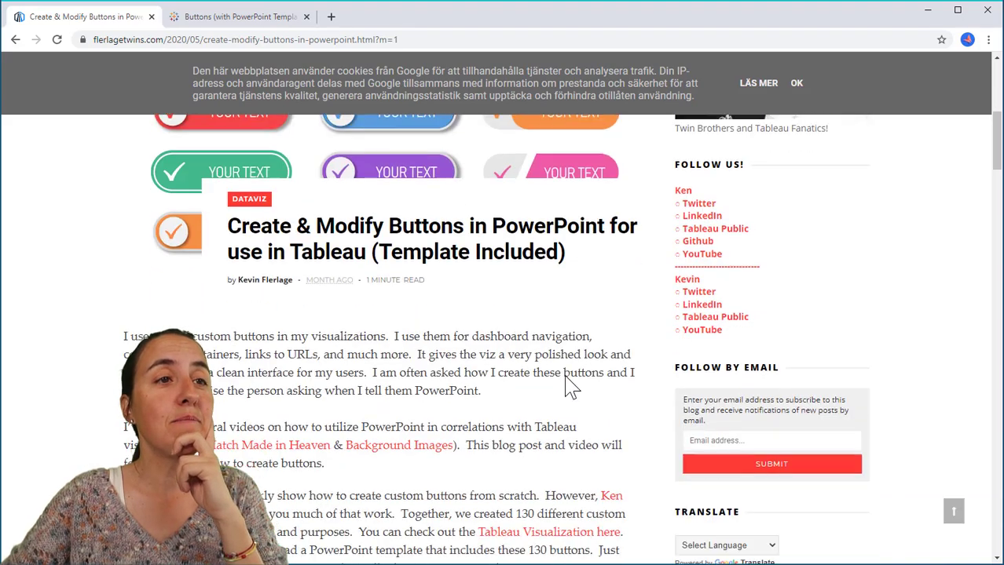
{"action": "scroll", "coordinate": [522, 384], "scroll_direction": "down", "scroll_amount": 10}
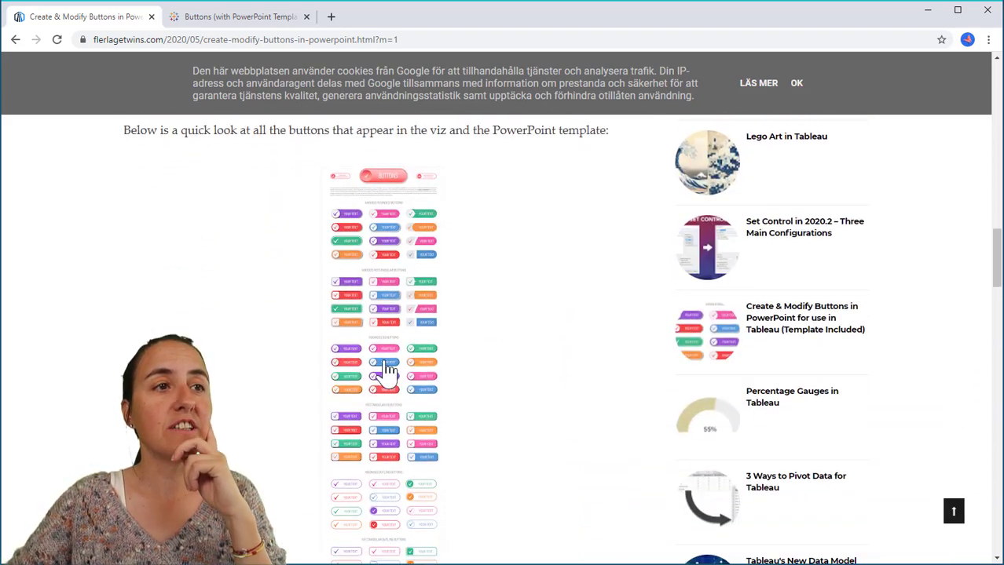
{"action": "scroll", "coordinate": [407, 489], "scroll_direction": "down", "scroll_amount": 2}
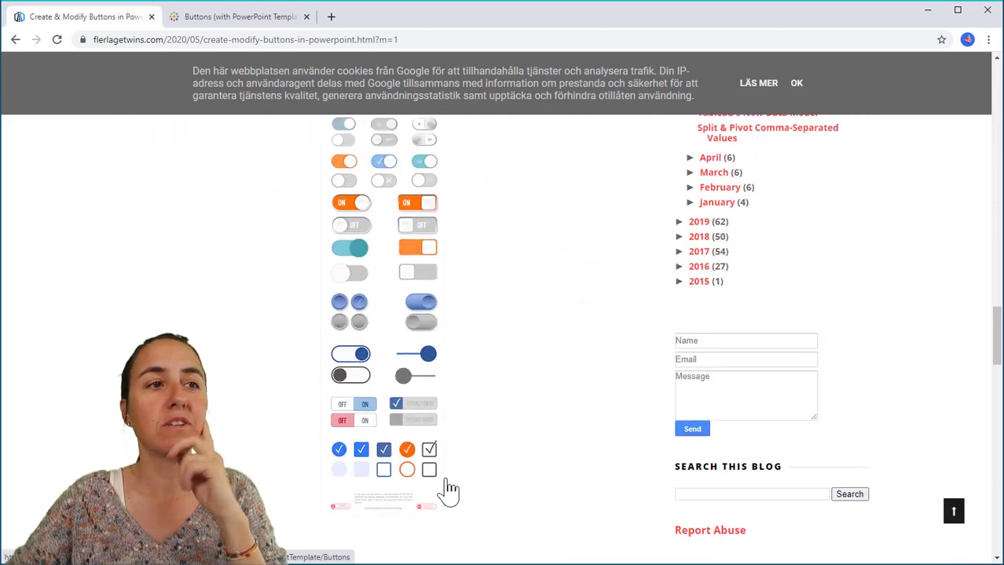
{"action": "scroll", "coordinate": [509, 471], "scroll_direction": "up", "scroll_amount": 15}
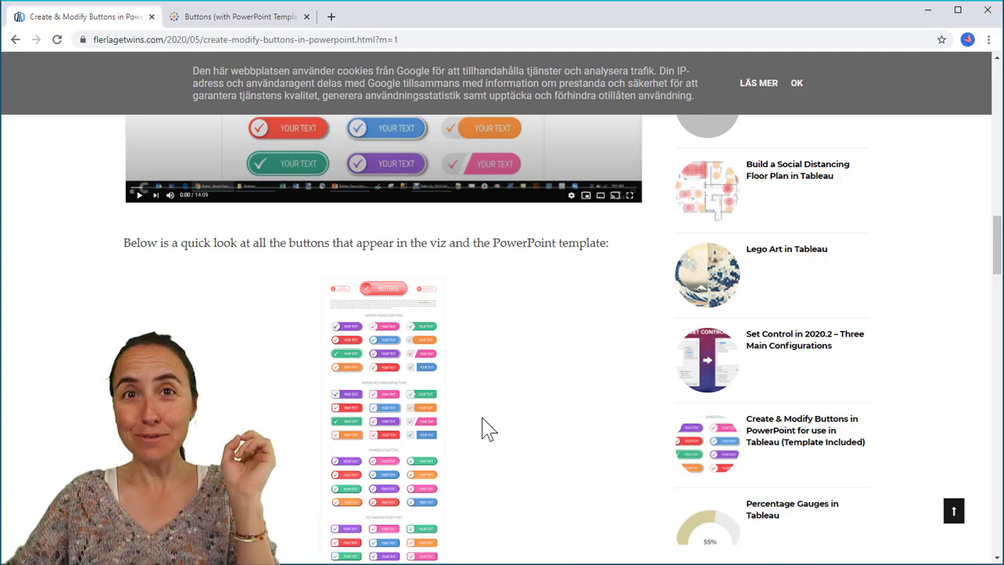
{"action": "scroll", "coordinate": [500, 347], "scroll_direction": "up", "scroll_amount": 10}
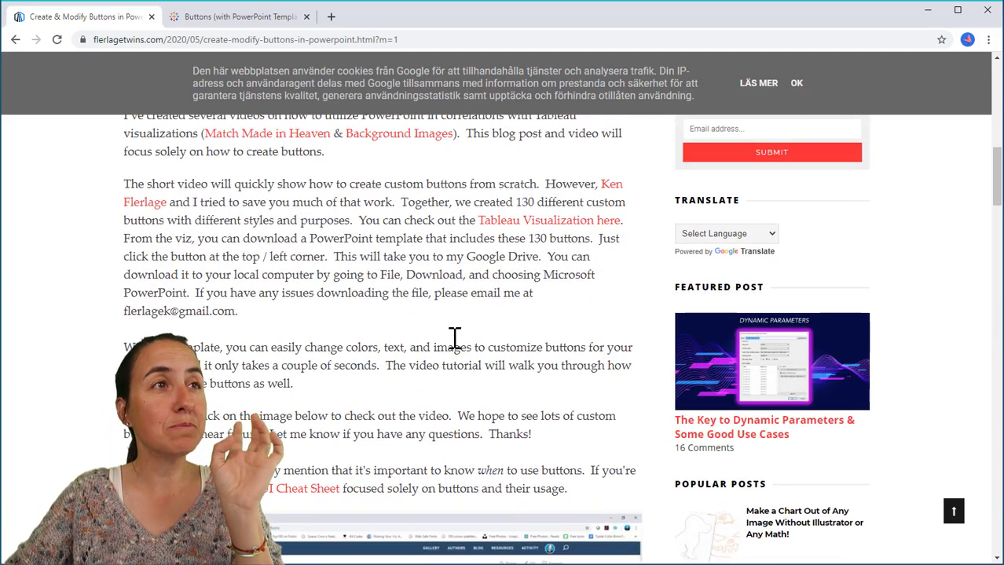
{"action": "scroll", "coordinate": [463, 330], "scroll_direction": "up", "scroll_amount": 1}
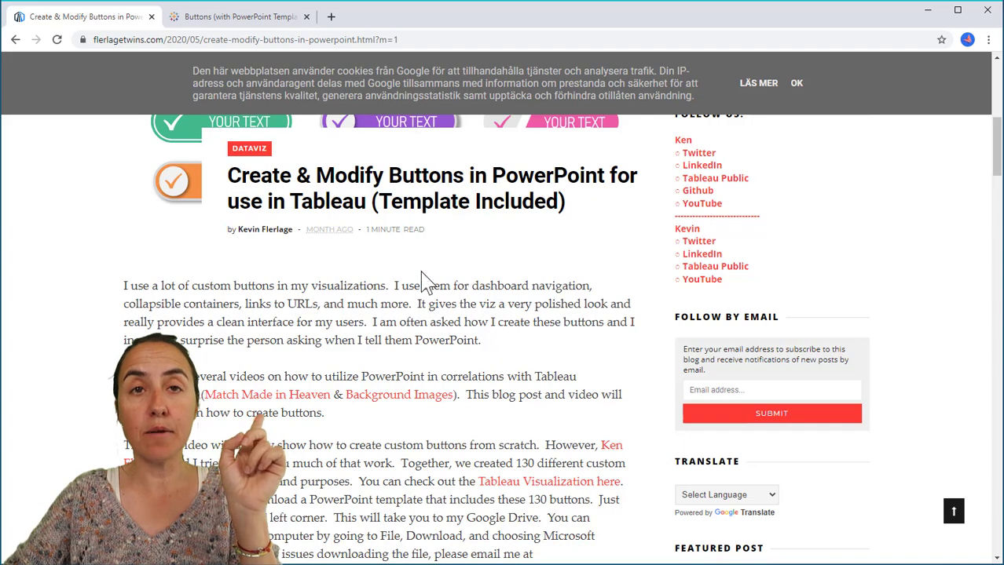
{"action": "scroll", "coordinate": [424, 306], "scroll_direction": "down", "scroll_amount": 15}
{"action": "left_click", "coordinate": [410, 410]}
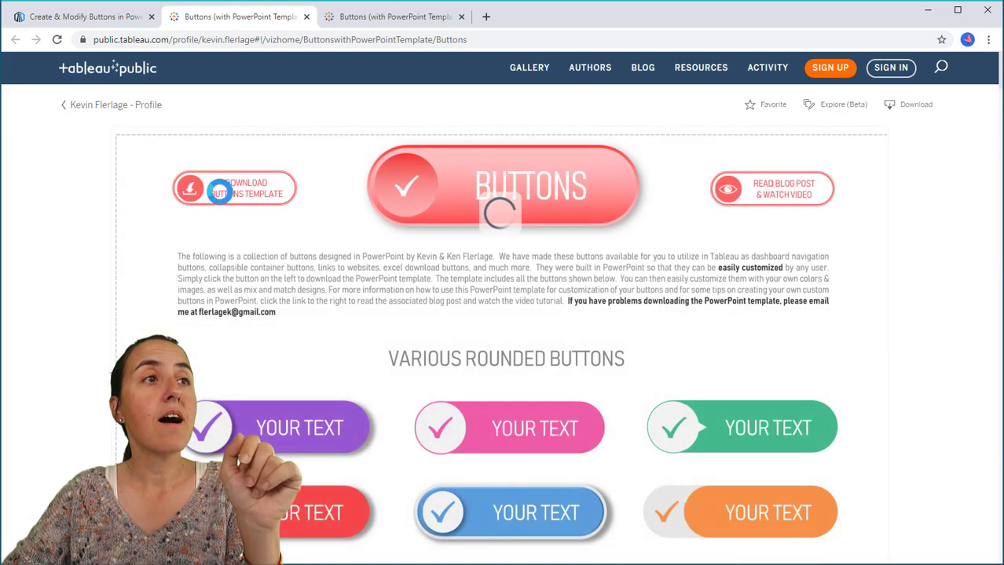
Download the Buttons PowerPoint template from Tableau Public and return to the 'Buttons example' Power BI report
{"action": "left_click", "coordinate": [255, 202]}
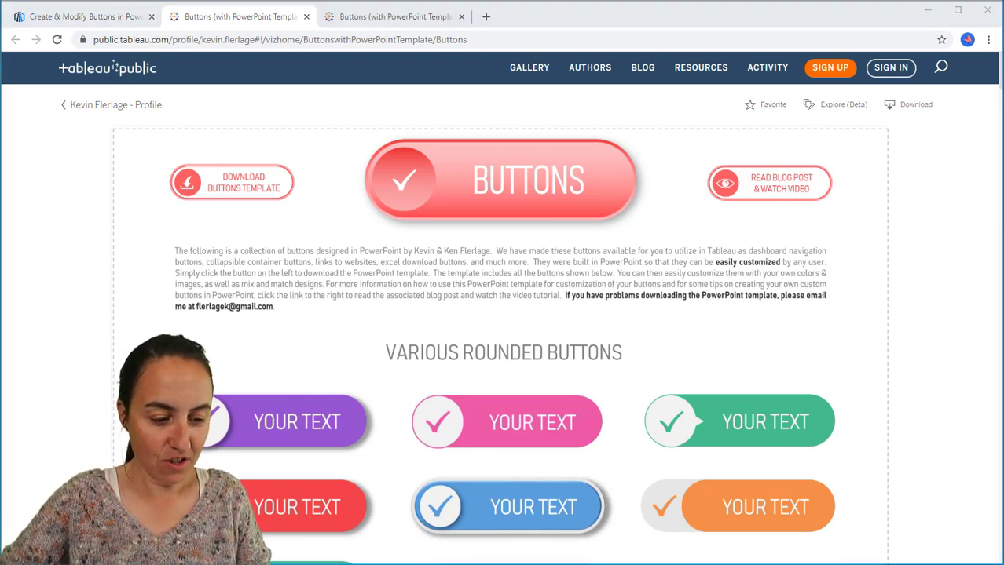
{"action": "key", "text": "alt+Tab"}
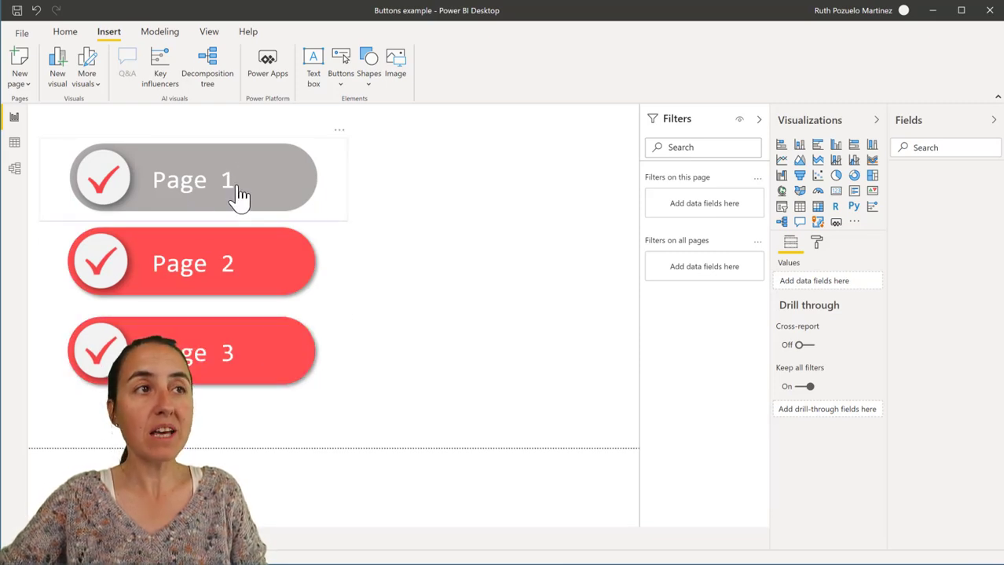
Select the grey Page 1 button and navigate to Page 2 with its button
{"action": "left_click", "coordinate": [238, 193]}
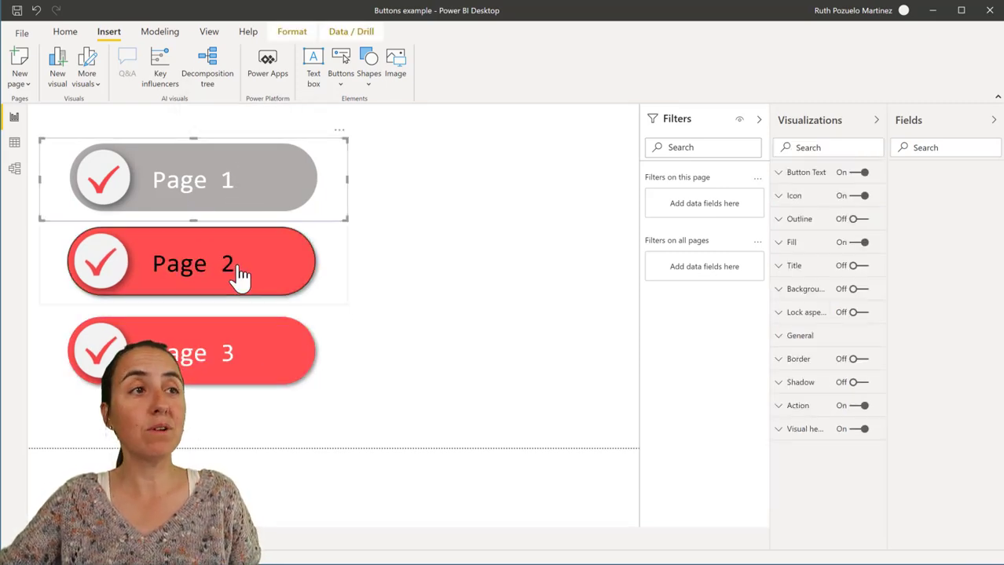
{"action": "left_click", "coordinate": [197, 278], "text": "ctrl"}
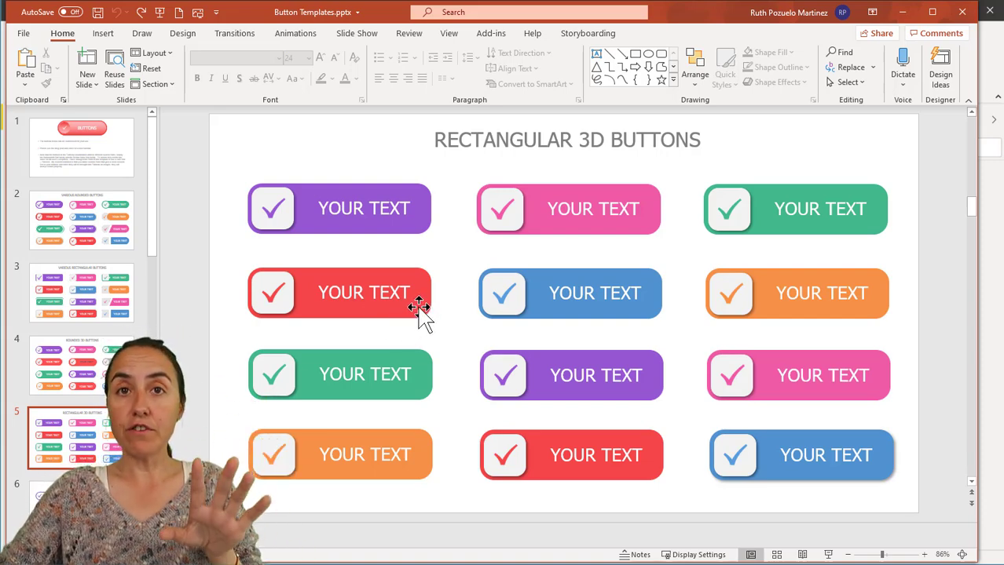
Marquee-select the whole red button on slide 5, including its checkmark and YOUR TEXT label
{"action": "left_click", "coordinate": [388, 303]}
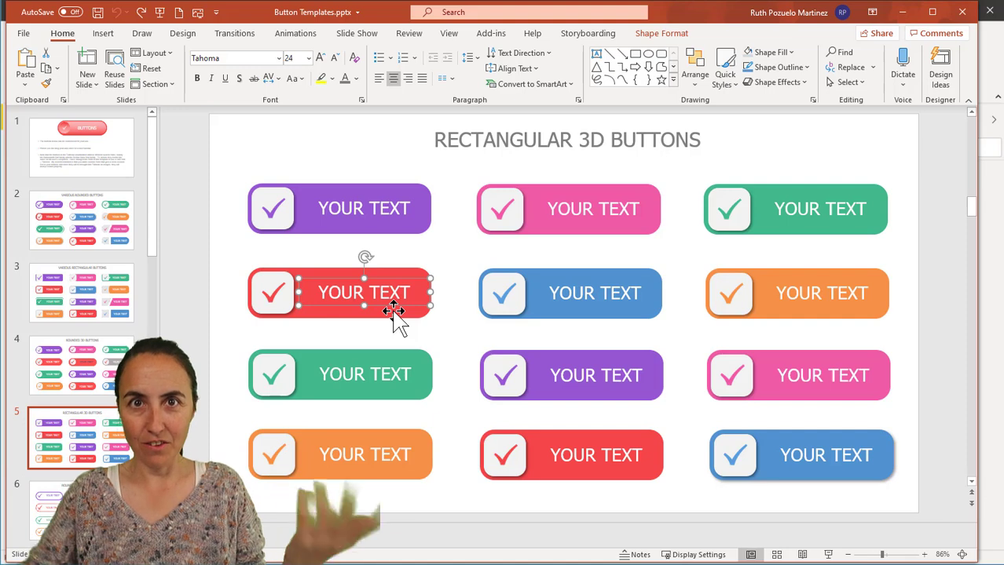
{"action": "left_click", "coordinate": [442, 339]}
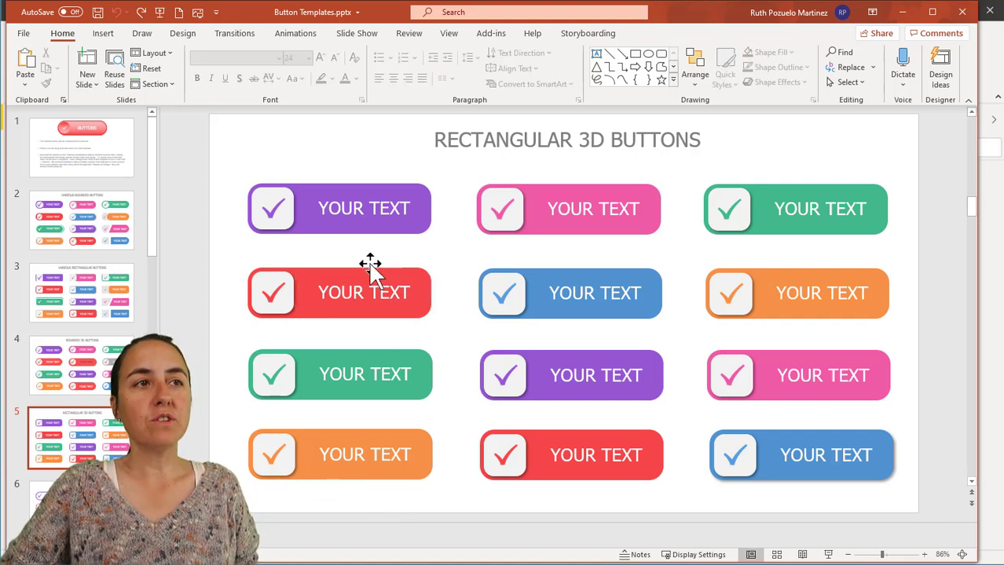
{"action": "left_click", "coordinate": [366, 297]}
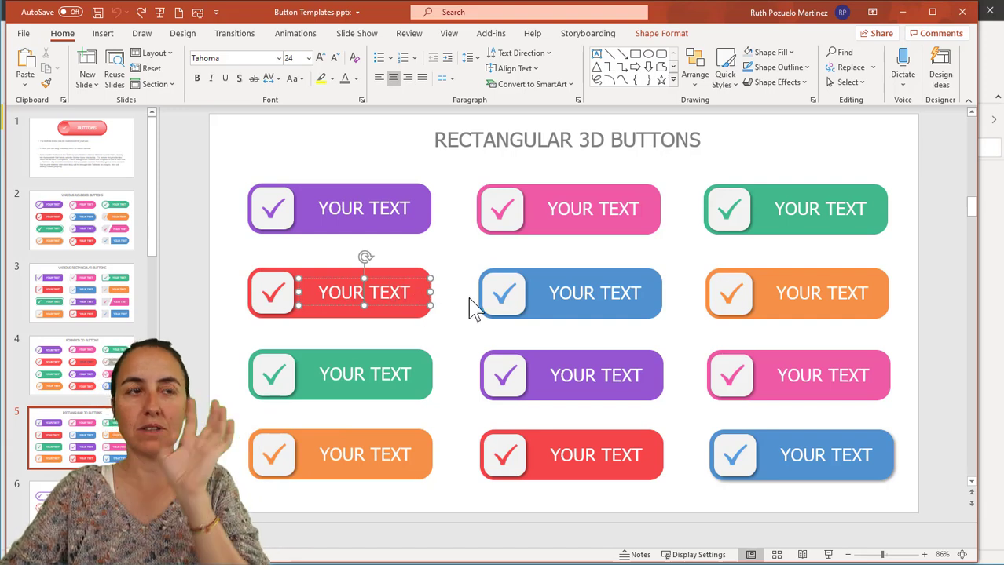
{"action": "left_click", "coordinate": [449, 325]}
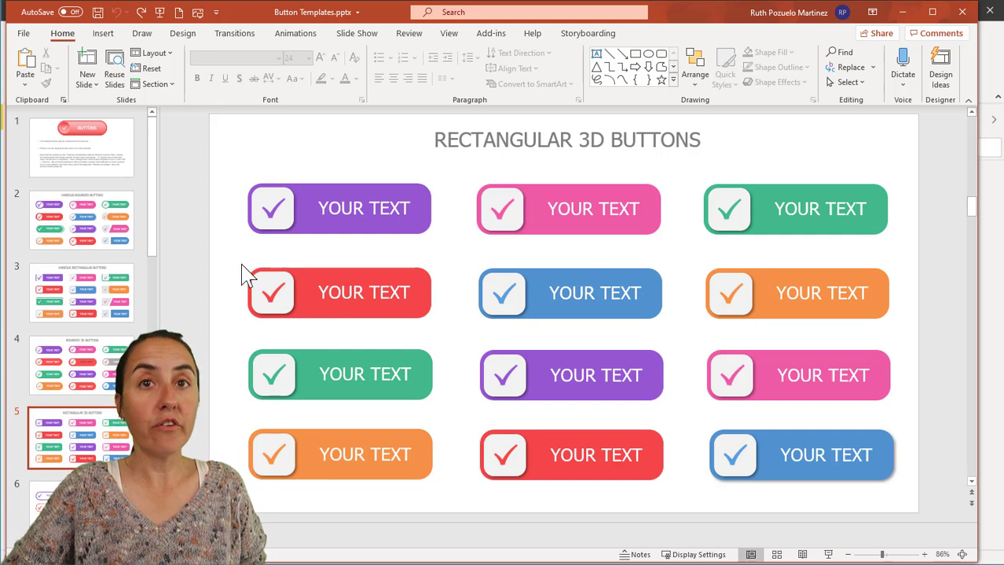
{"action": "left_click_drag", "start_coordinate": [239, 257], "coordinate": [455, 343]}
Save the selected red button as the PNG picture default1.png
{"action": "right_click", "coordinate": [363, 314]}
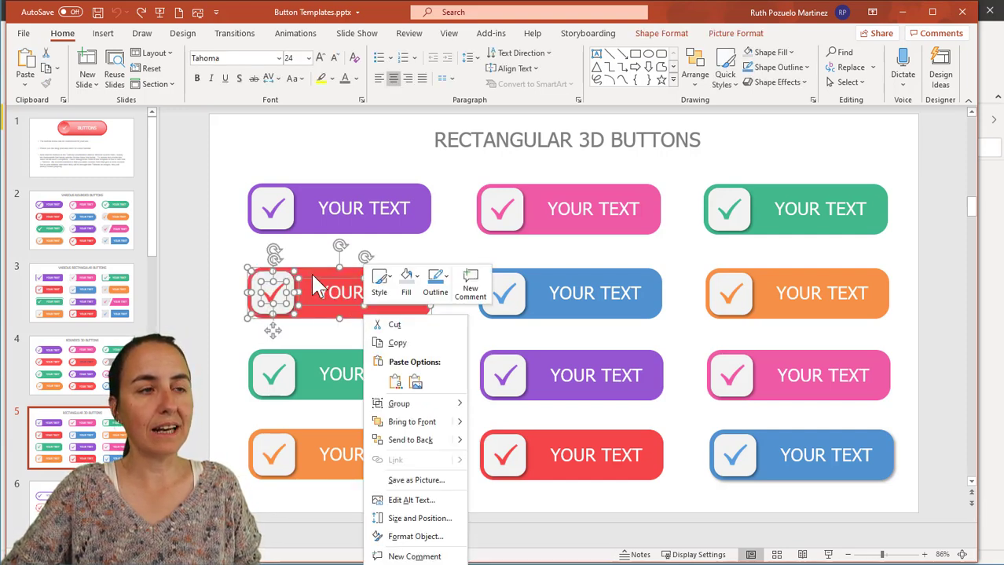
{"action": "left_click", "coordinate": [438, 480]}
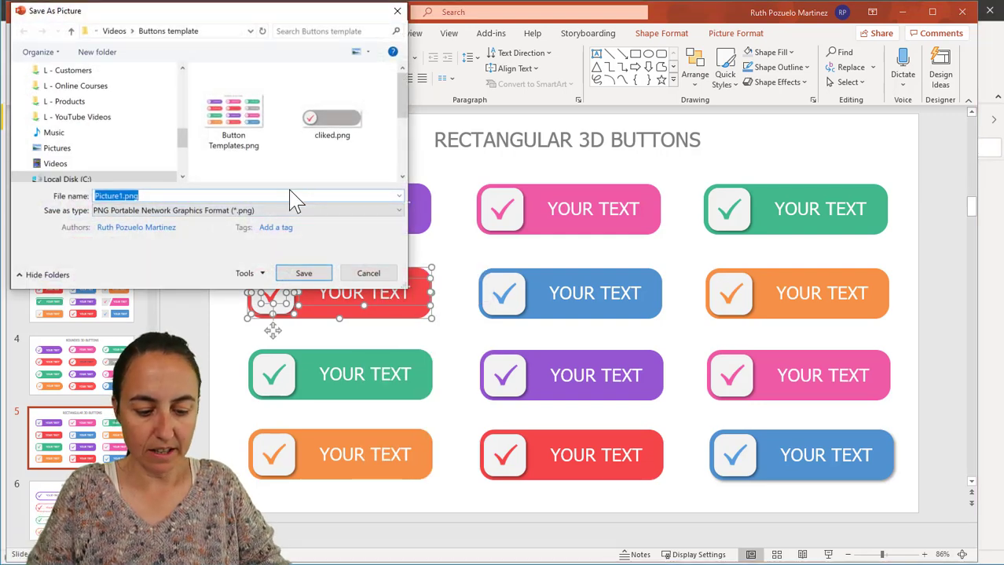
{"action": "type", "text": "default"}
{"action": "key", "text": "Return"}
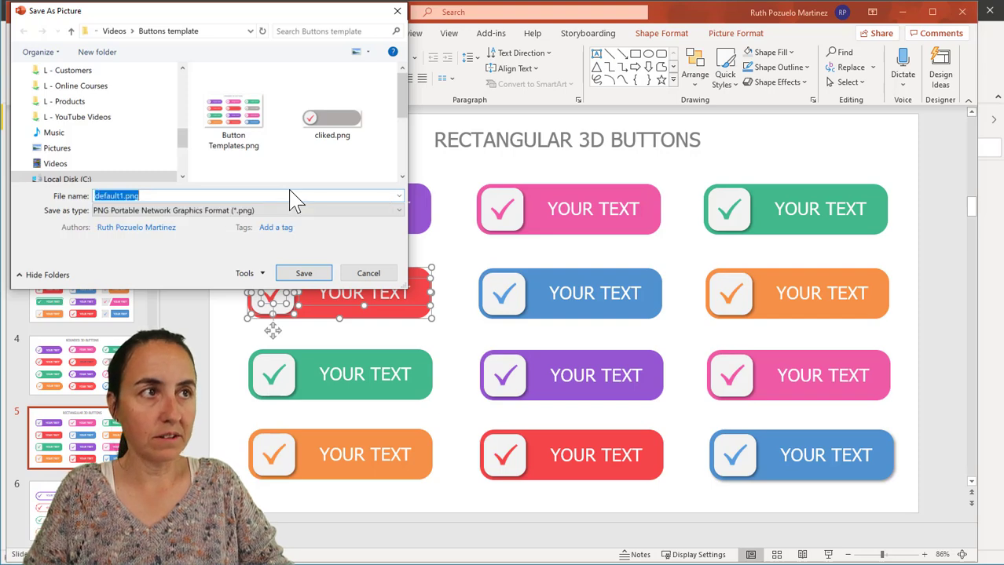
{"action": "left_click", "coordinate": [561, 292]}
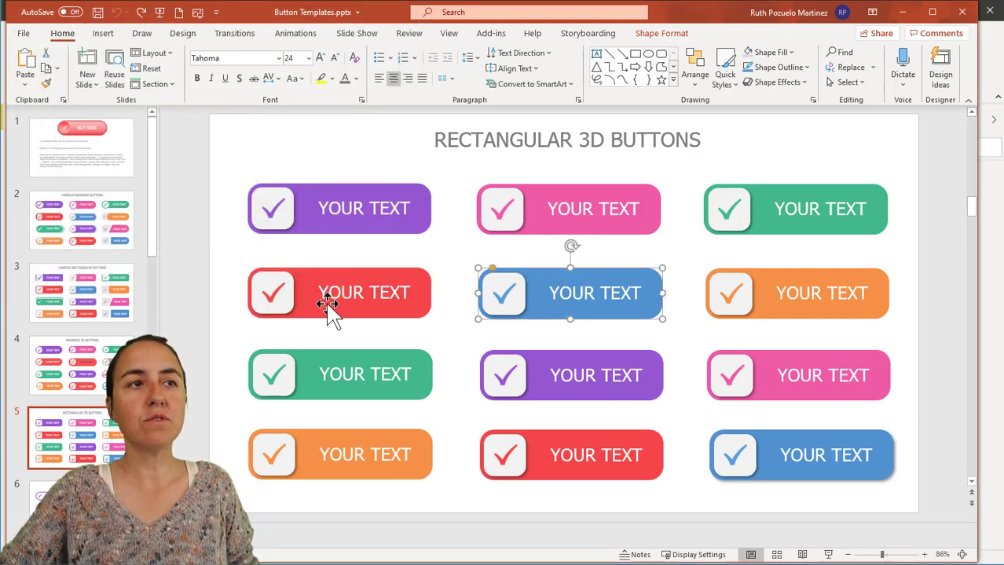
Delete the checkmark from the middle blue button
{"action": "left_click", "coordinate": [370, 292]}
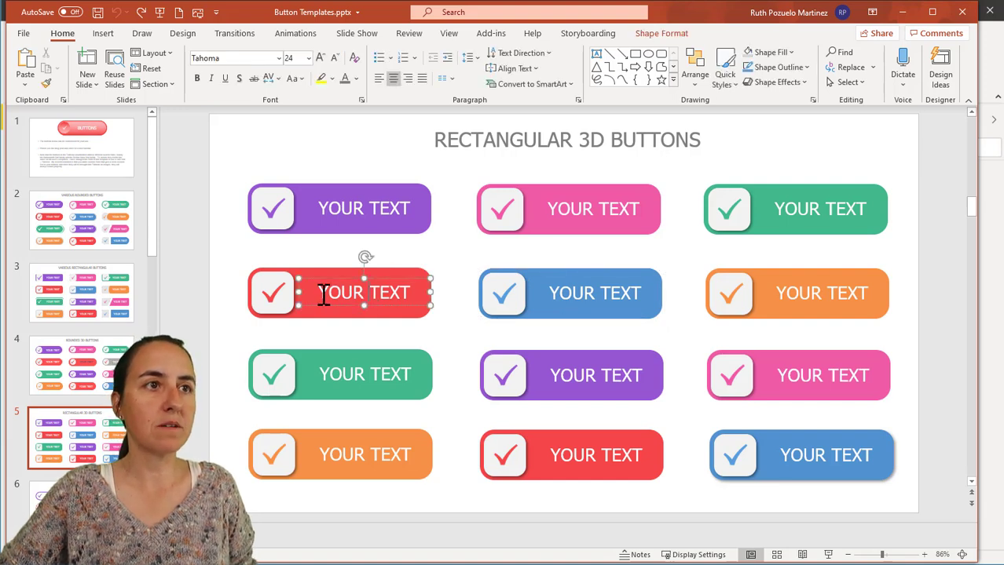
{"action": "left_click_drag", "start_coordinate": [314, 292], "coordinate": [331, 292]}
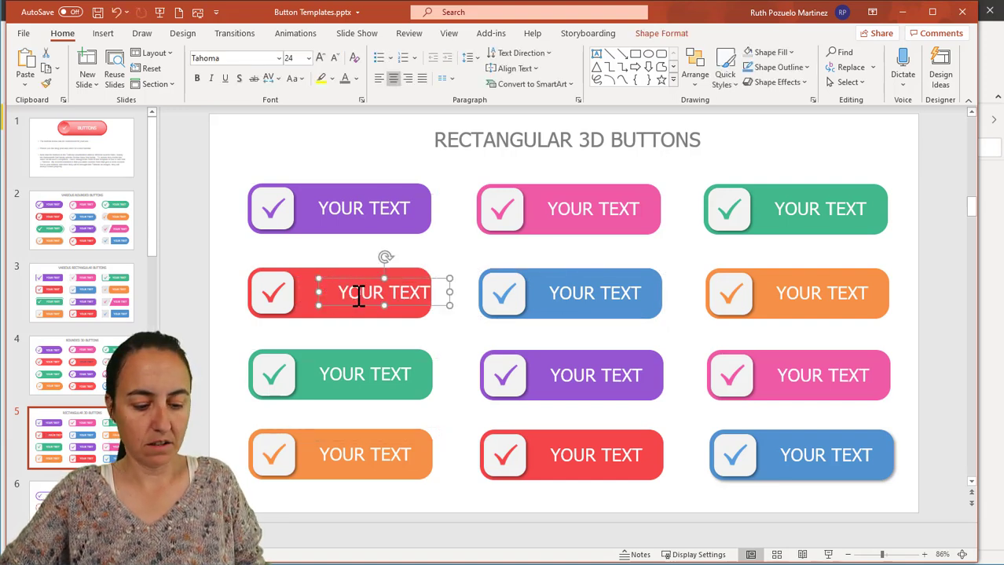
{"action": "key", "text": "ctrl+z"}
{"action": "left_click", "coordinate": [621, 298]}
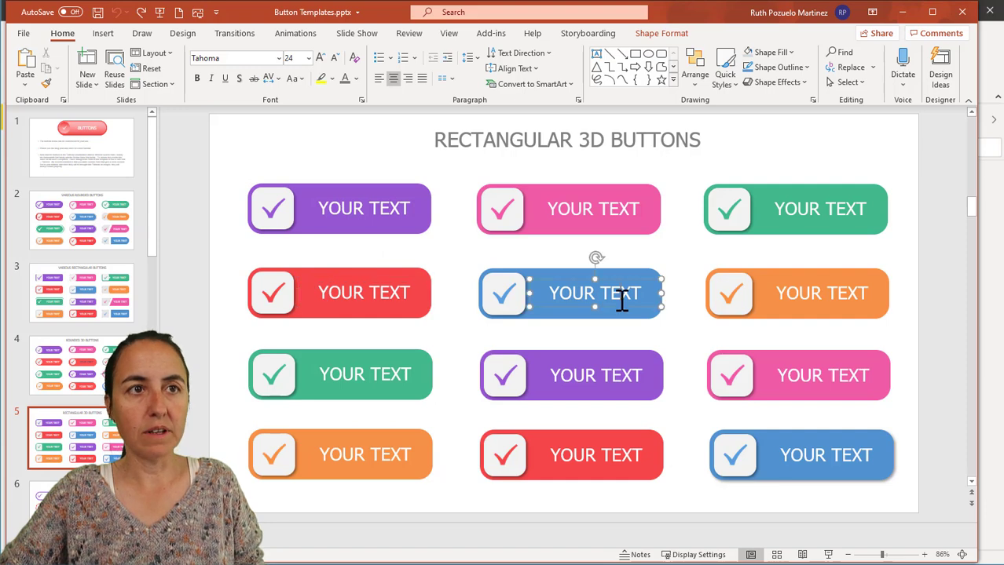
{"action": "left_click", "coordinate": [552, 314]}
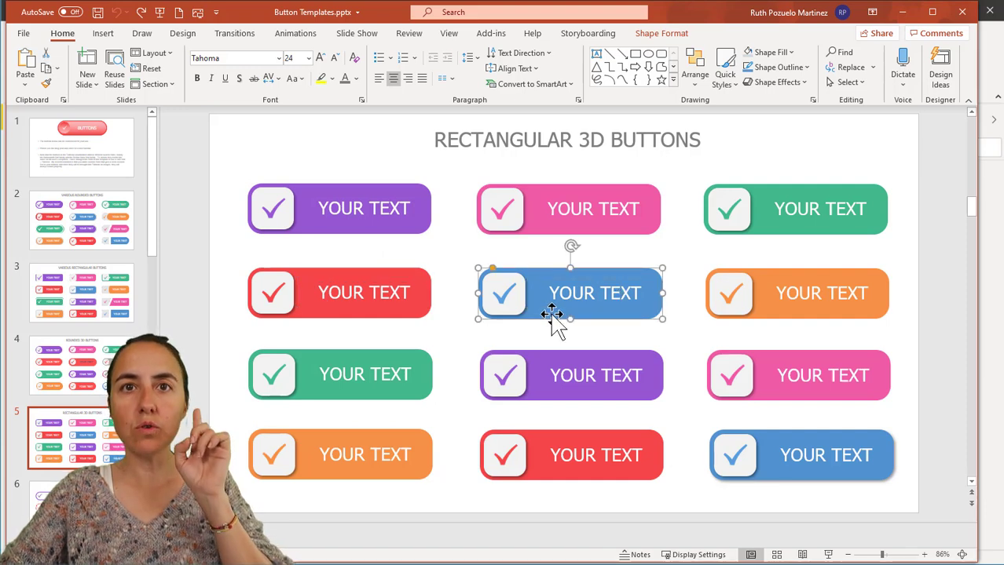
{"action": "left_click", "coordinate": [503, 296]}
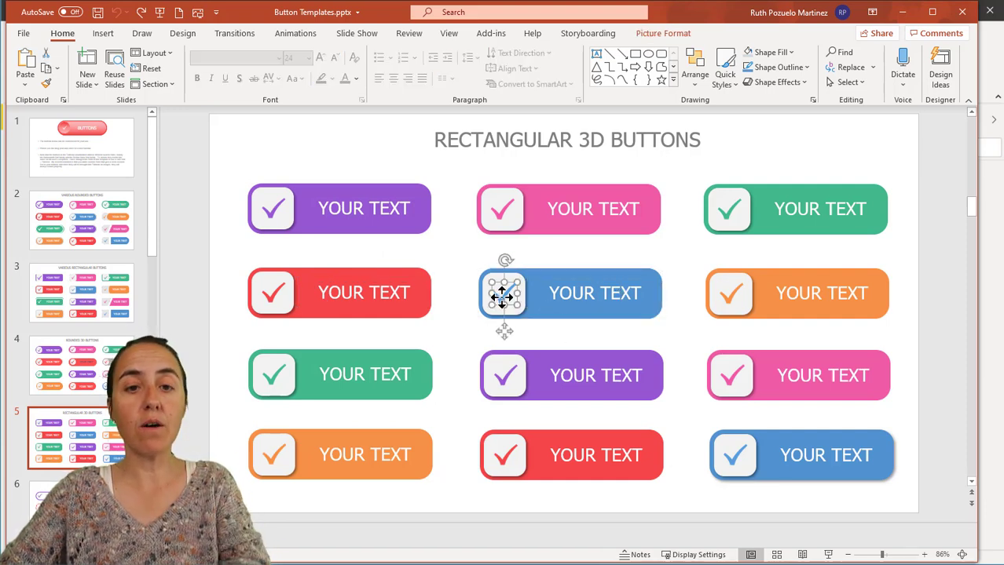
{"action": "key", "text": "Delete"}
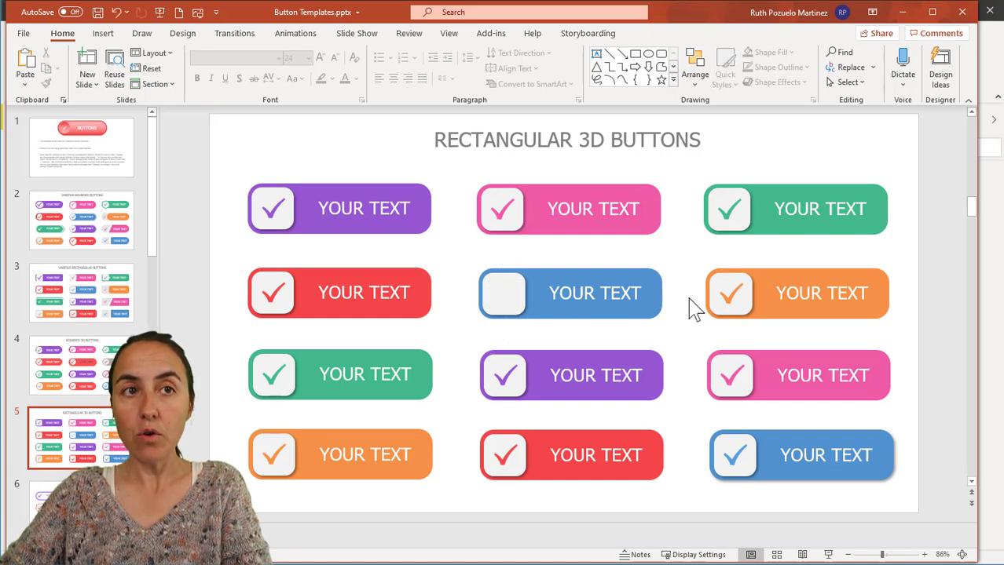
Delete the orange checkmark and place copies of the red checkmark on the blue and orange squares
{"action": "left_click", "coordinate": [735, 295]}
{"action": "key", "text": "Delete"}
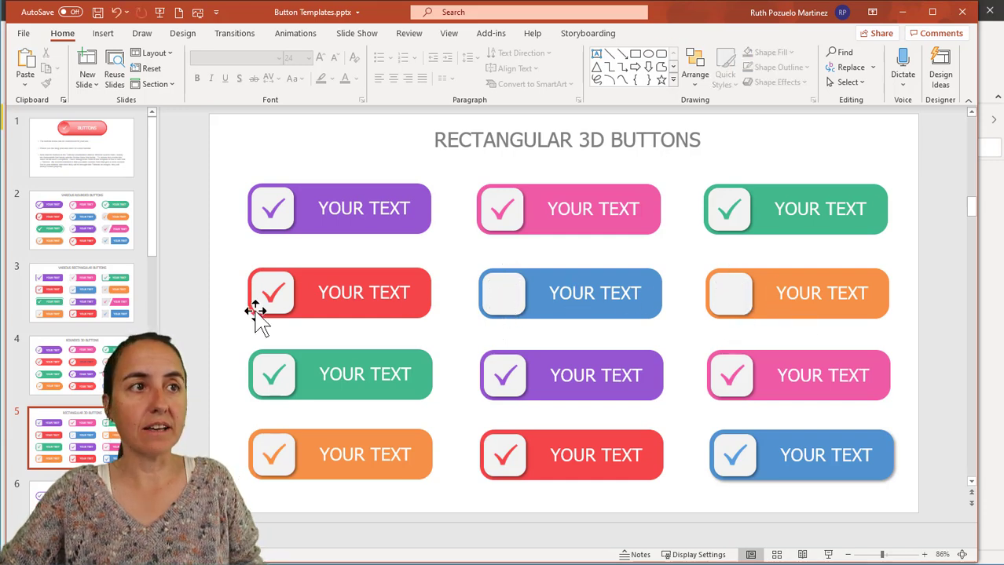
{"action": "left_click", "coordinate": [271, 302]}
{"action": "key", "text": "ctrl+c"}
{"action": "key", "text": "ctrl+v"}
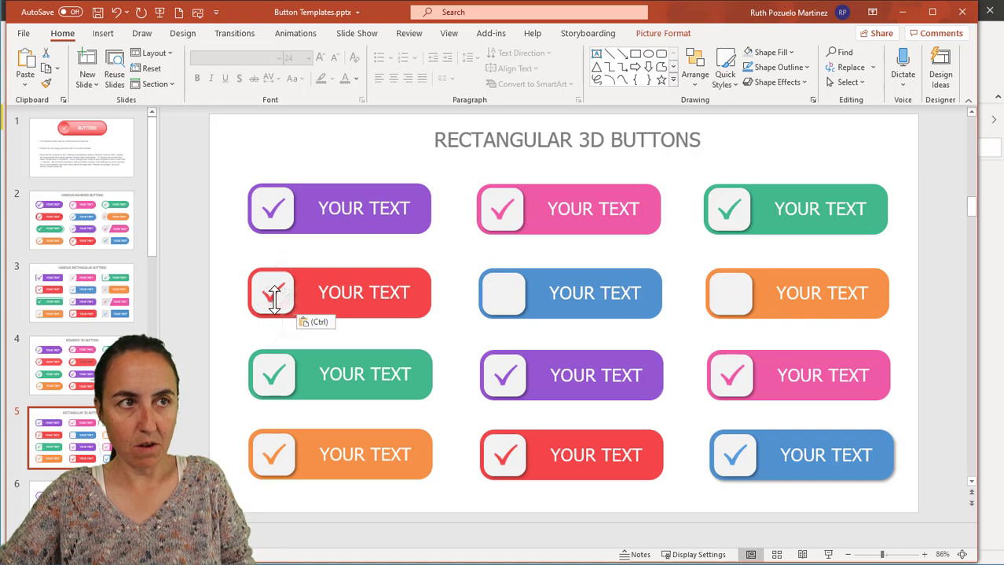
{"action": "left_click_drag", "start_coordinate": [279, 308], "coordinate": [501, 301]}
{"action": "key", "text": "ctrl+v"}
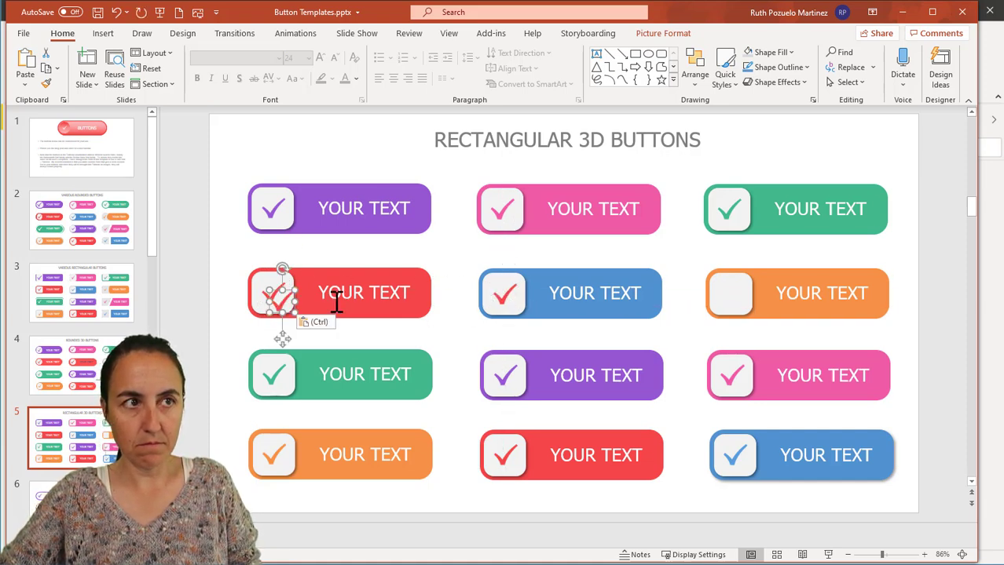
{"action": "left_click_drag", "start_coordinate": [369, 301], "coordinate": [727, 293]}
Fill the centre blue button with the red button's colour using the eyedropper
{"action": "left_click", "coordinate": [589, 258]}
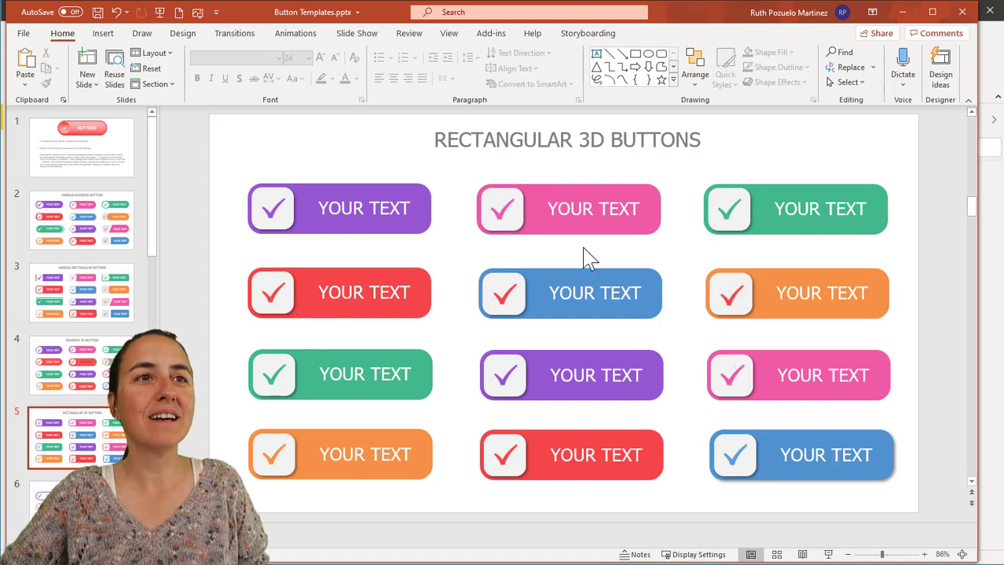
{"action": "left_click", "coordinate": [559, 305]}
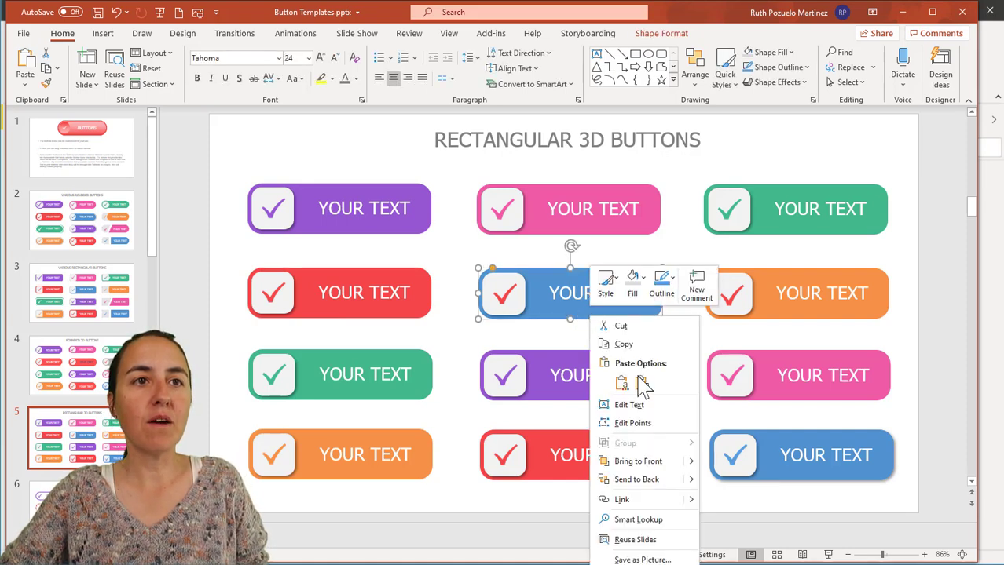
{"action": "left_click", "coordinate": [631, 286]}
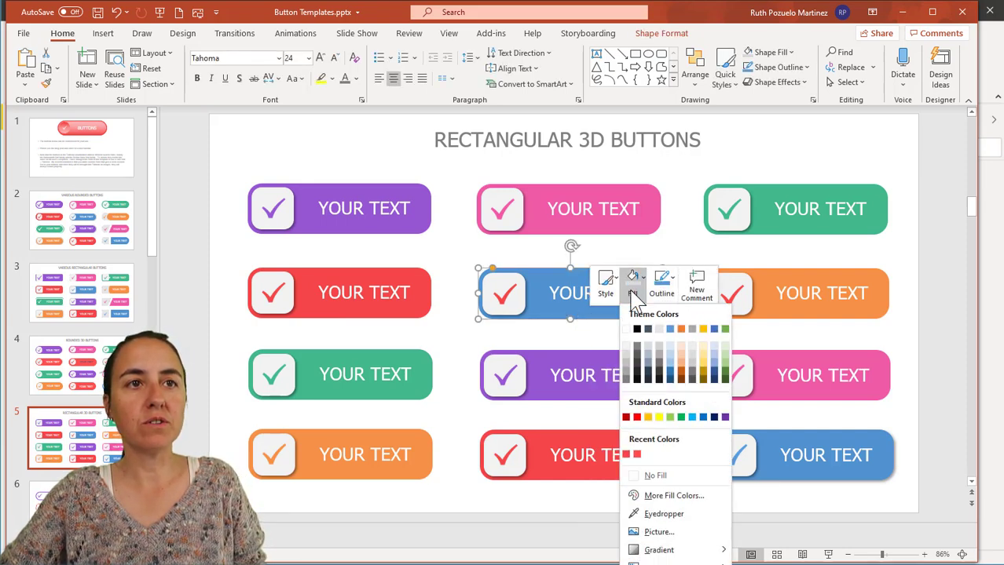
{"action": "left_click", "coordinate": [663, 513]}
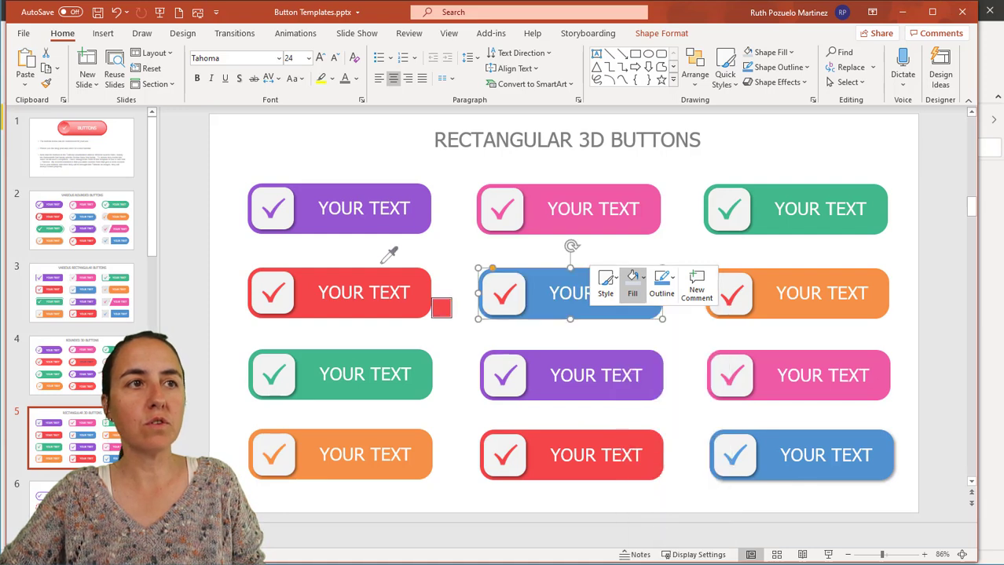
{"action": "left_click", "coordinate": [401, 271]}
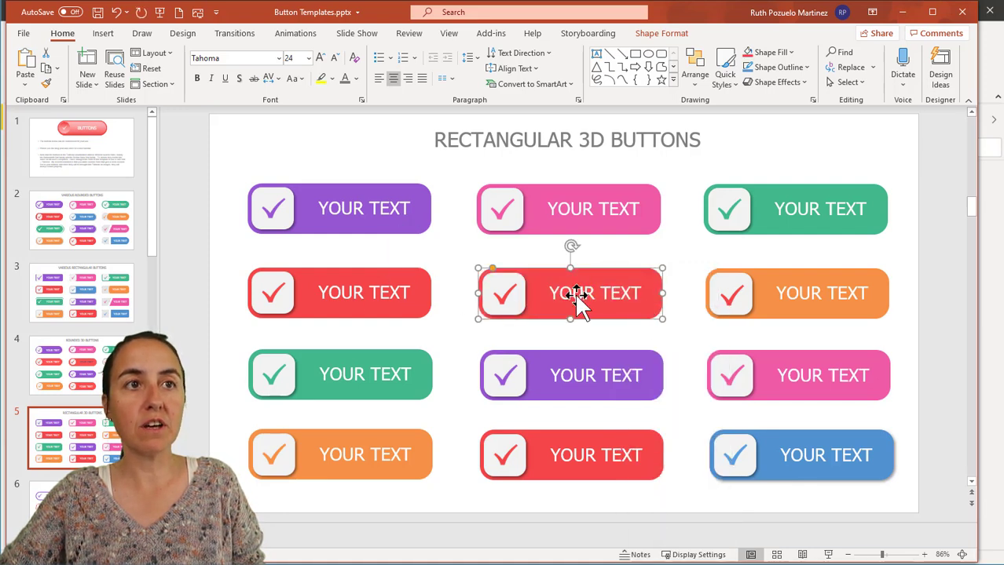
Set the centre button's YOUR TEXT label font colour to red
{"action": "left_click", "coordinate": [554, 292]}
{"action": "left_click_drag", "start_coordinate": [612, 292], "coordinate": [643, 292]}
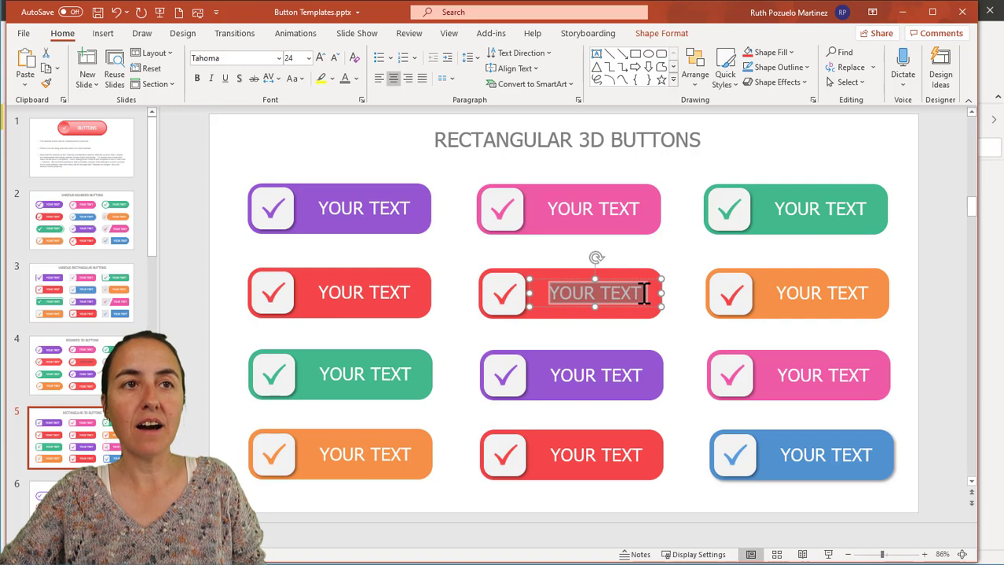
{"action": "left_click", "coordinate": [772, 271]}
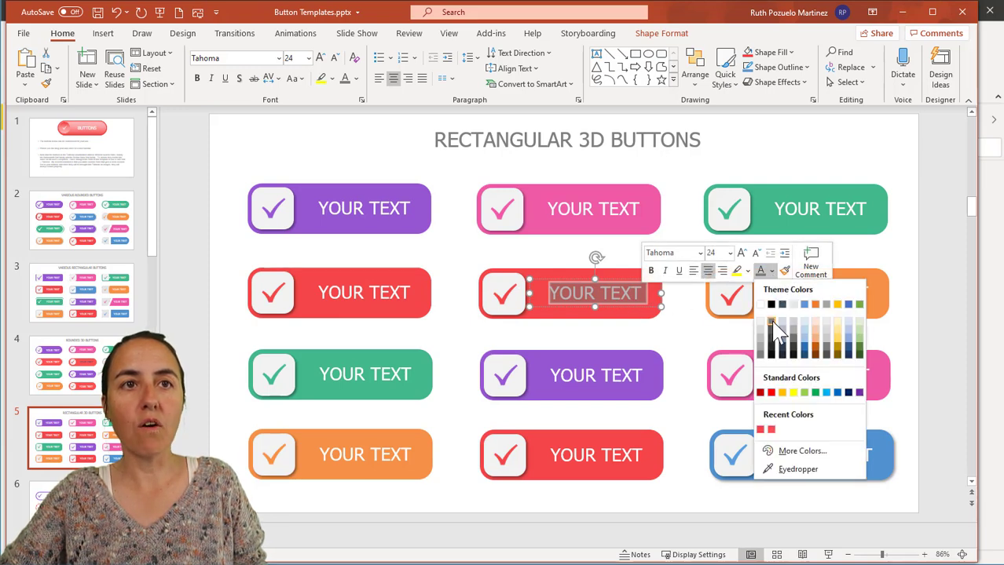
{"action": "left_click", "coordinate": [765, 428]}
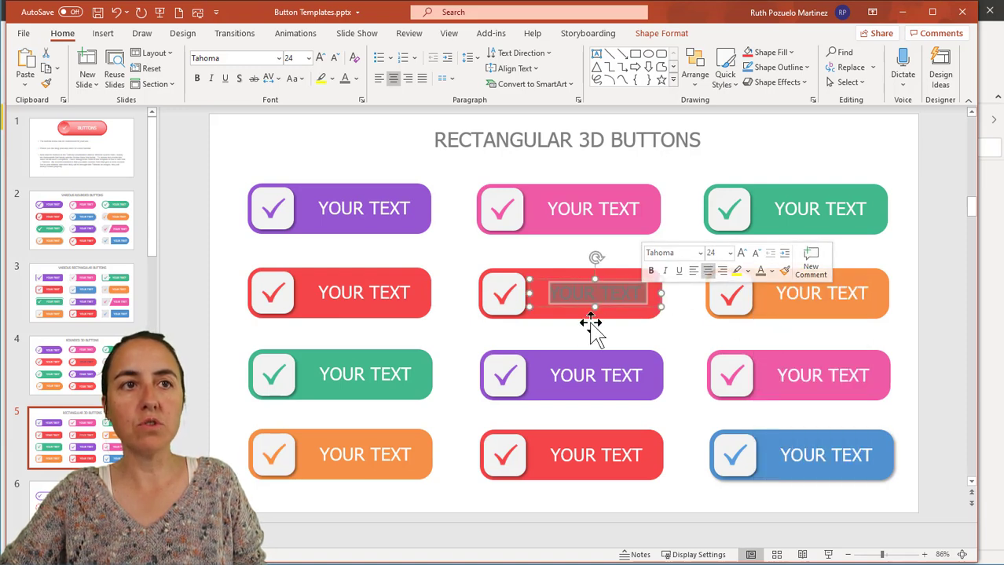
{"action": "left_click", "coordinate": [671, 340]}
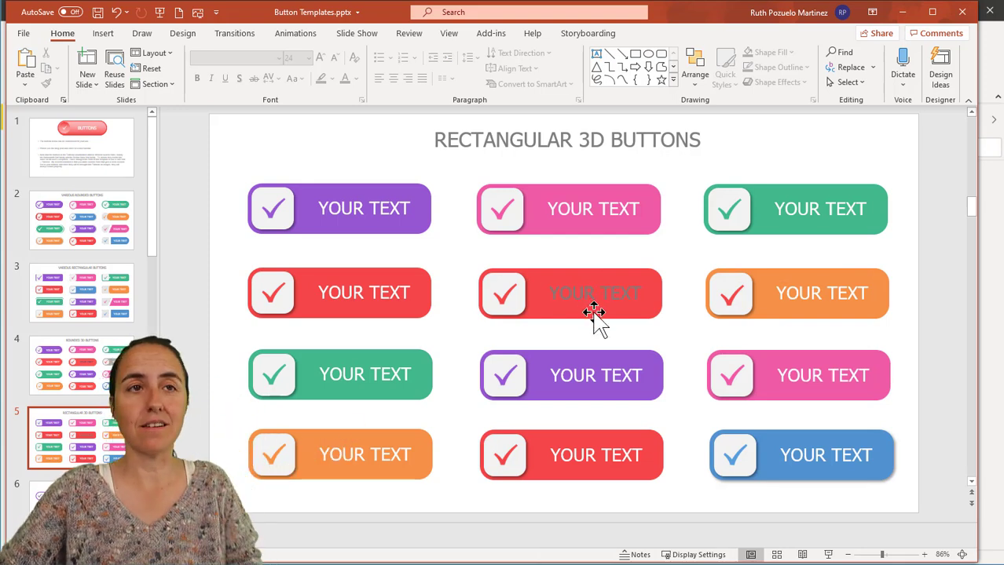
Change the orange button's fill to light grey
{"action": "left_click", "coordinate": [784, 274]}
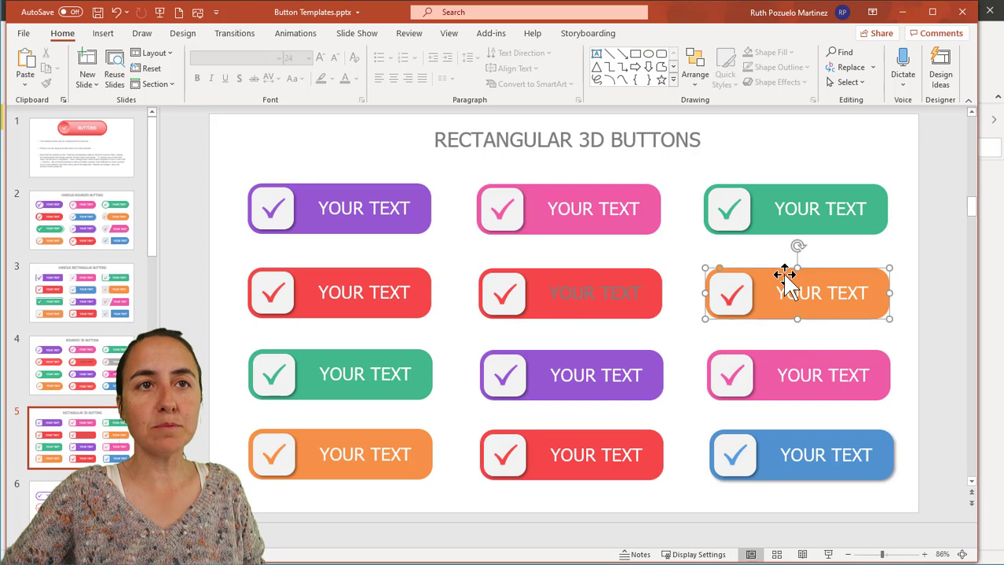
{"action": "right_click", "coordinate": [784, 273]}
{"action": "left_click", "coordinate": [828, 240]}
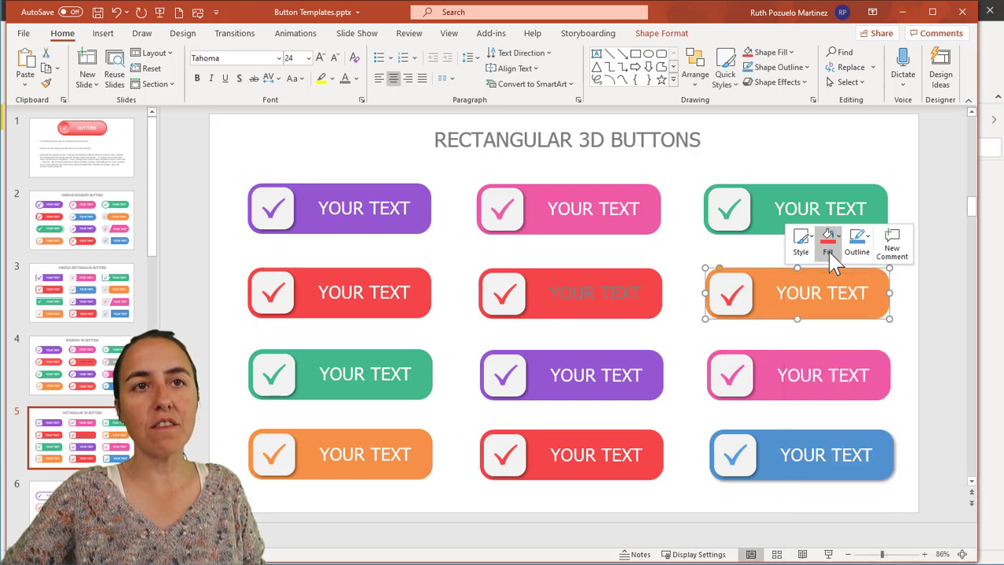
{"action": "left_click", "coordinate": [854, 306]}
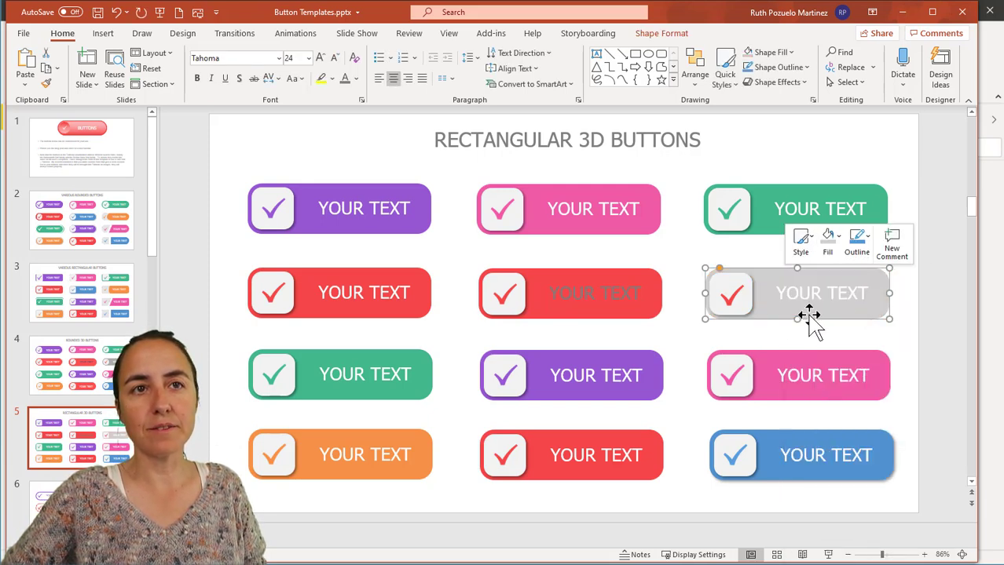
{"action": "left_click", "coordinate": [802, 340]}
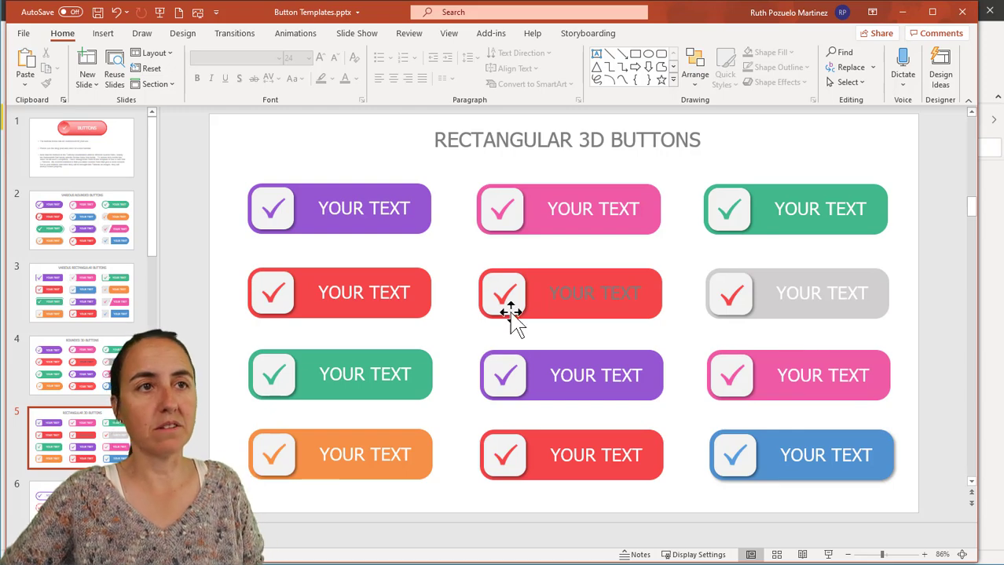
Save the middle red button as the picture onhover1.png
{"action": "left_click_drag", "start_coordinate": [467, 260], "coordinate": [672, 338]}
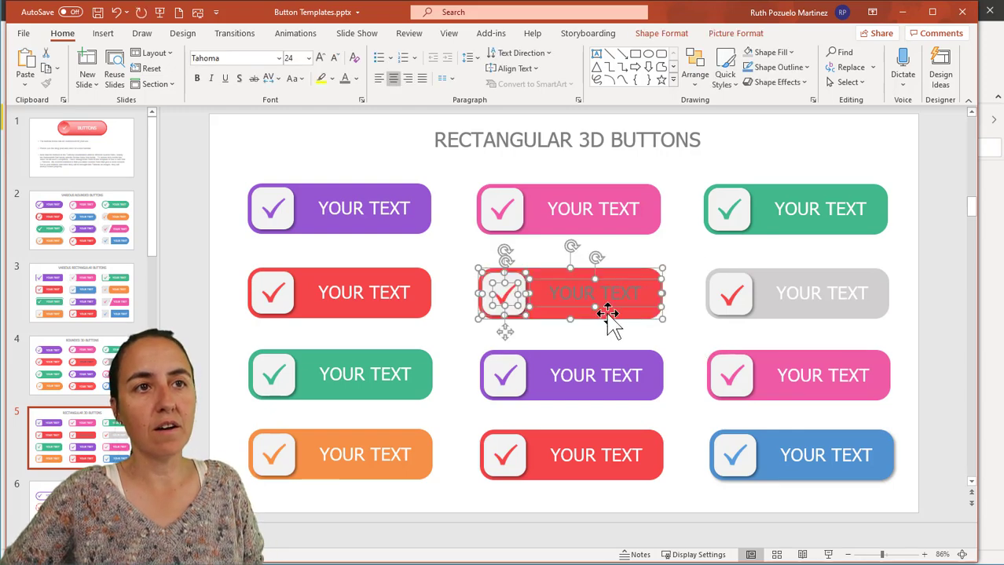
{"action": "right_click", "coordinate": [611, 321]}
{"action": "left_click", "coordinate": [666, 479]}
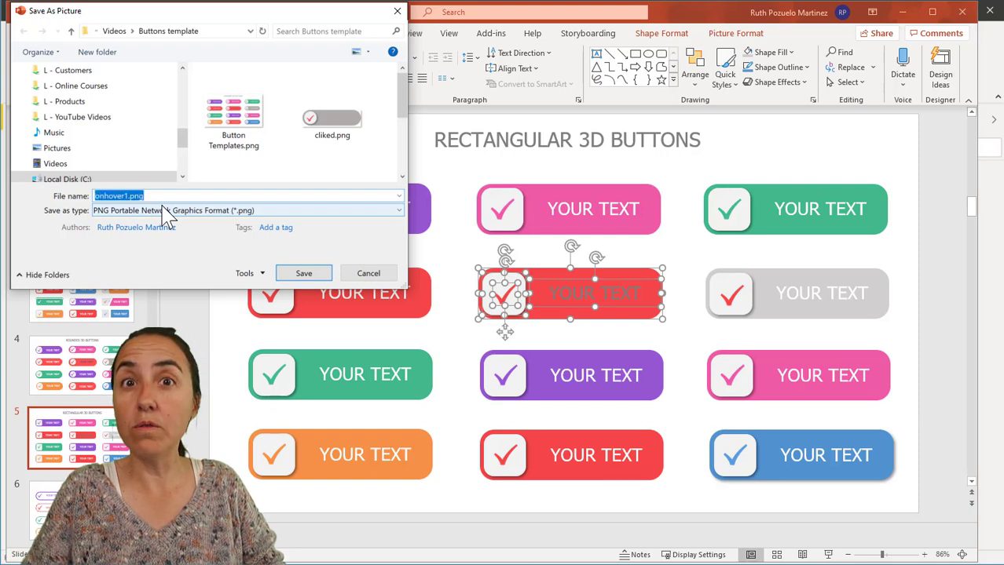
{"action": "key", "text": "Return"}
{"action": "left_click", "coordinate": [701, 276]}
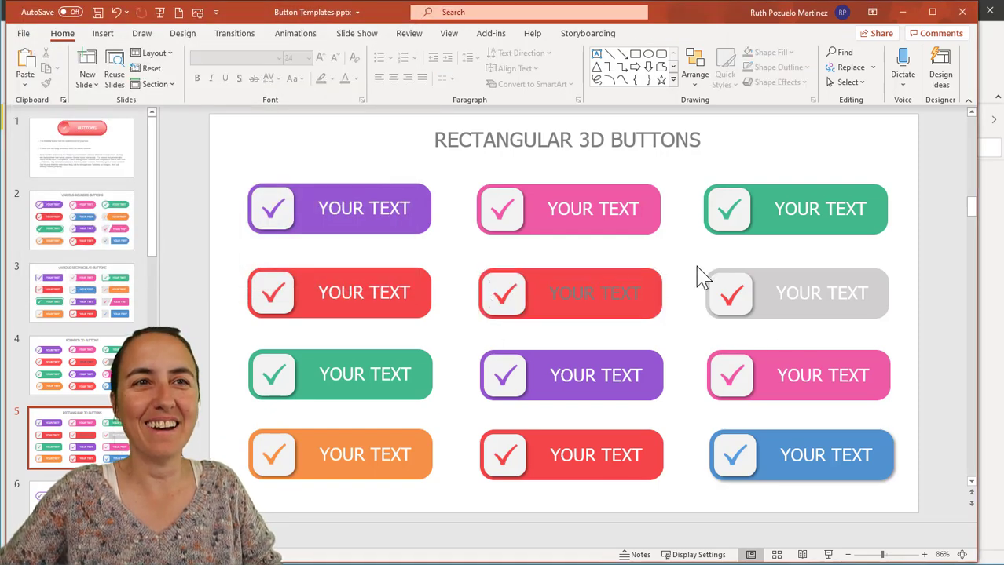
Save the grey button as the picture onclick
{"action": "left_click_drag", "start_coordinate": [692, 259], "coordinate": [924, 352]}
{"action": "right_click", "coordinate": [837, 314]}
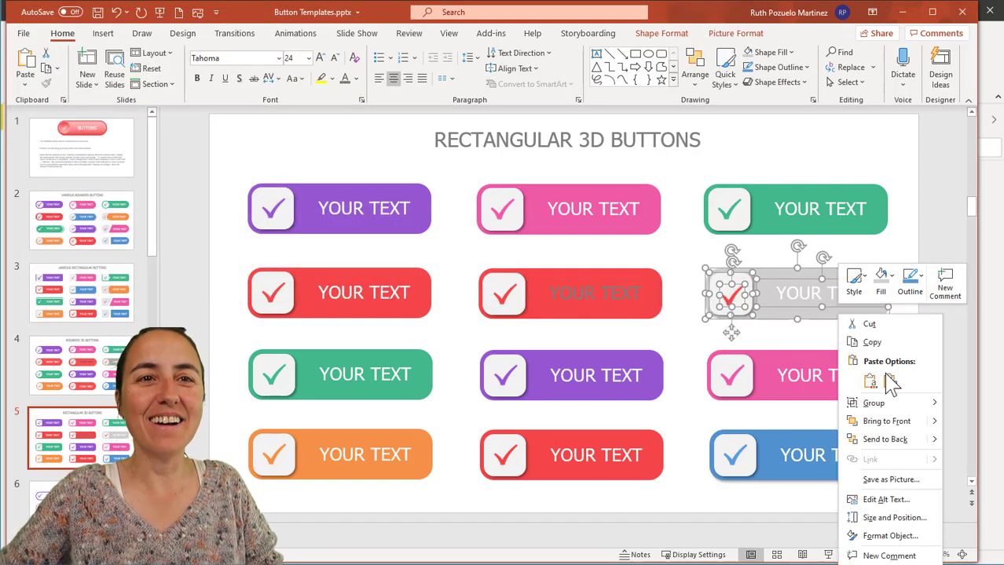
{"action": "left_click", "coordinate": [891, 479]}
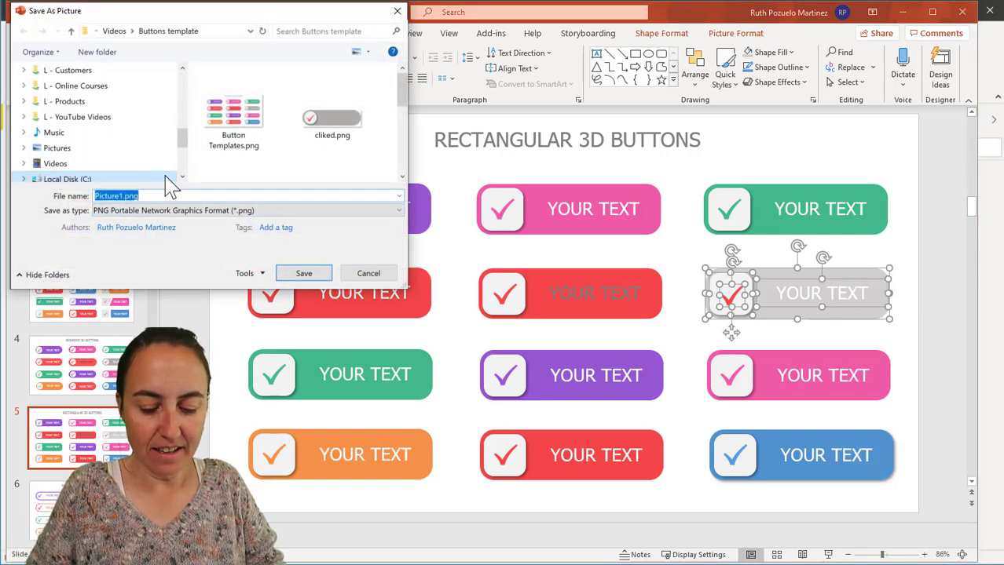
{"action": "type", "text": "onclick"}
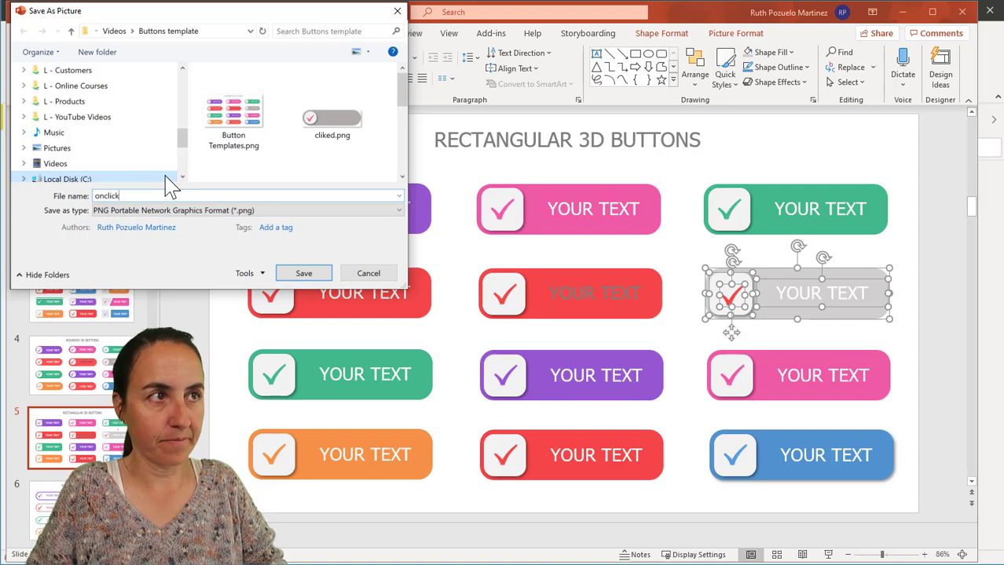
{"action": "key", "text": "Return"}
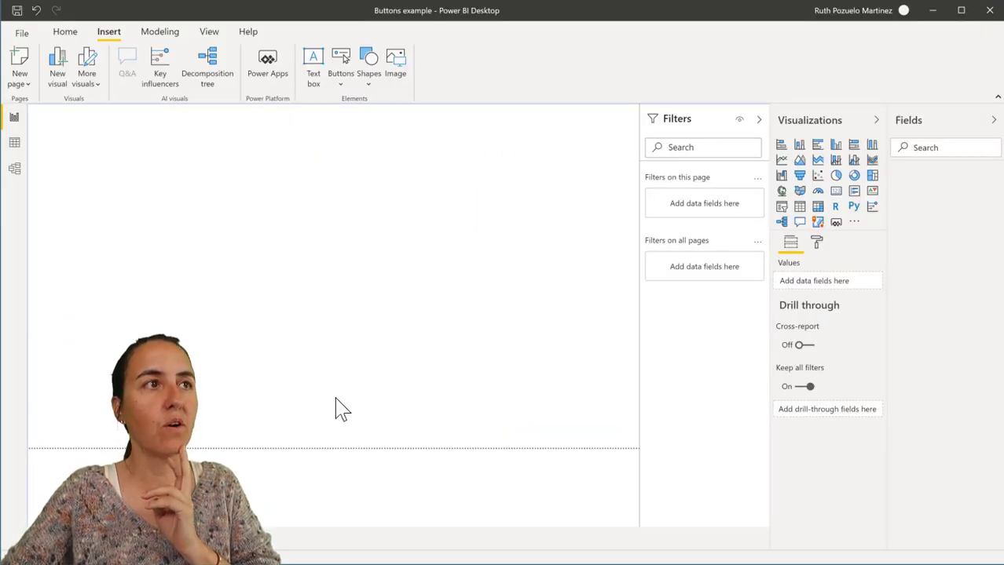
Add an enlarged blank button with its outline turned off and fill turned on
{"action": "left_click", "coordinate": [340, 85]}
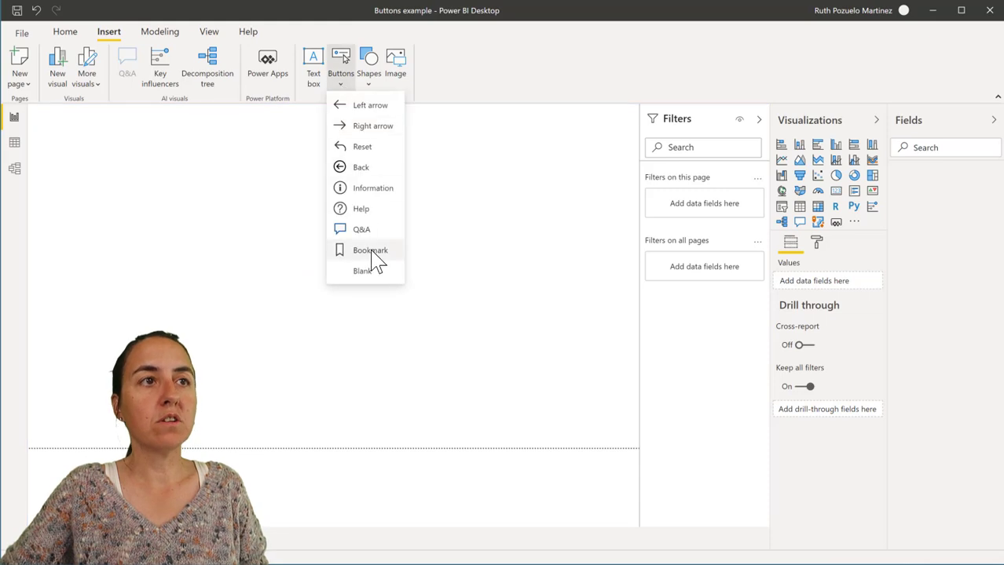
{"action": "left_click", "coordinate": [376, 272]}
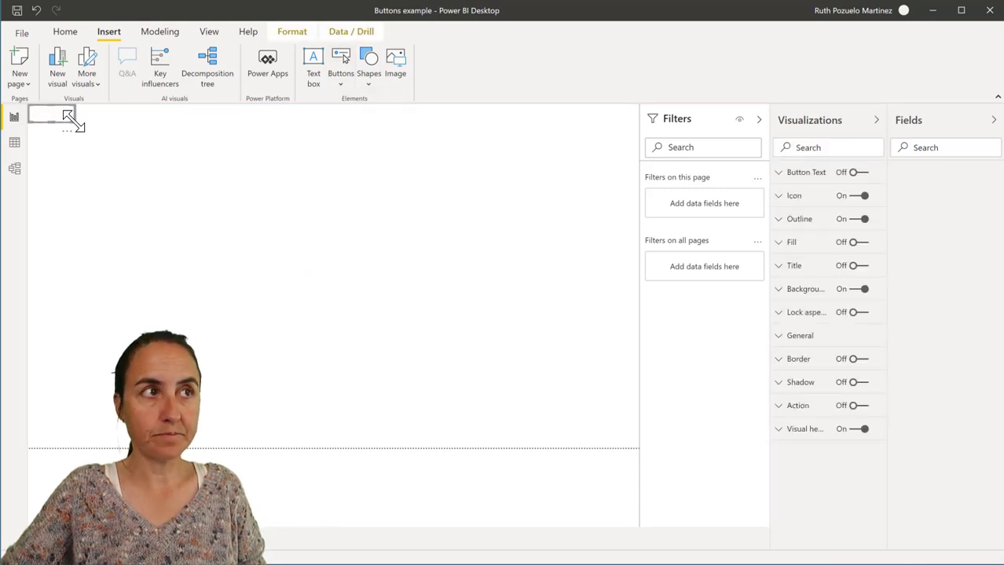
{"action": "left_click_drag", "start_coordinate": [73, 120], "coordinate": [287, 204]}
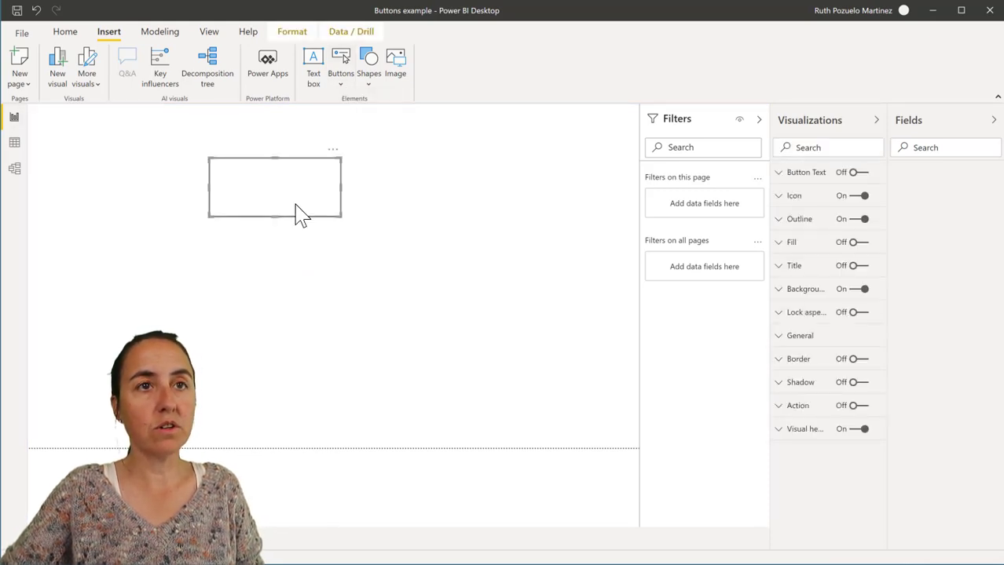
{"action": "left_click", "coordinate": [860, 220]}
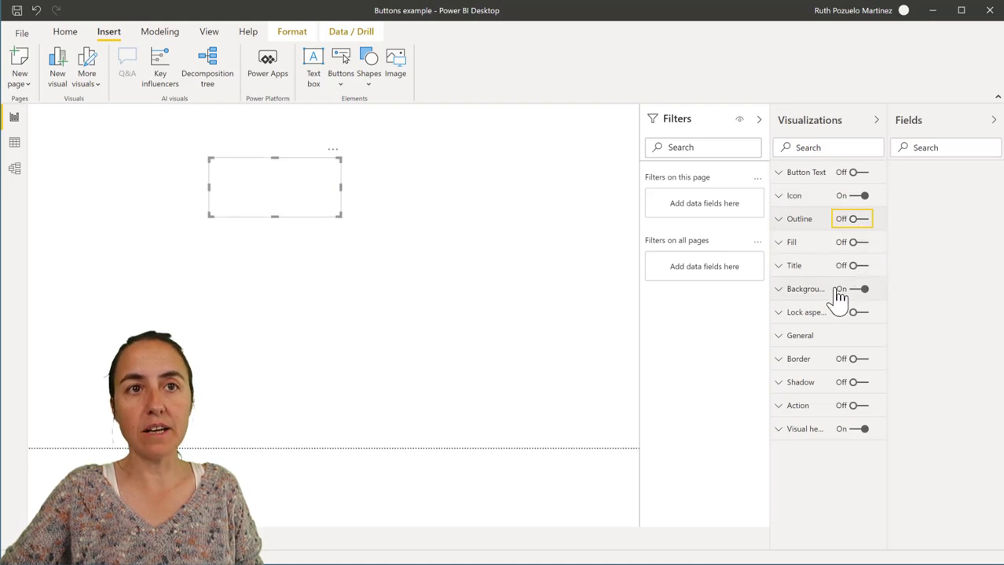
{"action": "left_click", "coordinate": [792, 243]}
Fill the button with default1.png at 0% transparency, resize it and move it top-left
{"action": "left_click", "coordinate": [857, 244]}
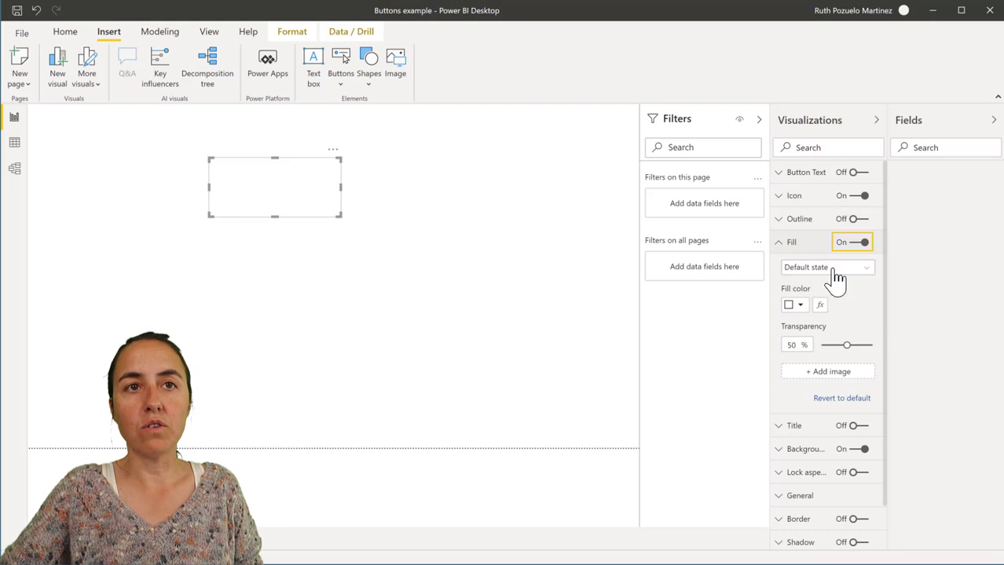
{"action": "left_click", "coordinate": [832, 373]}
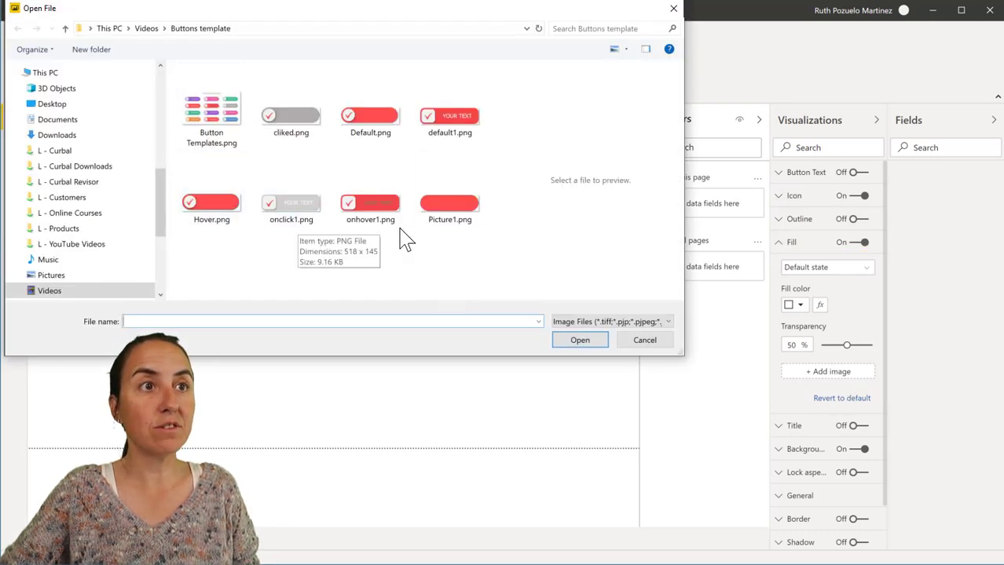
{"action": "left_click", "coordinate": [458, 133]}
{"action": "left_click", "coordinate": [569, 344]}
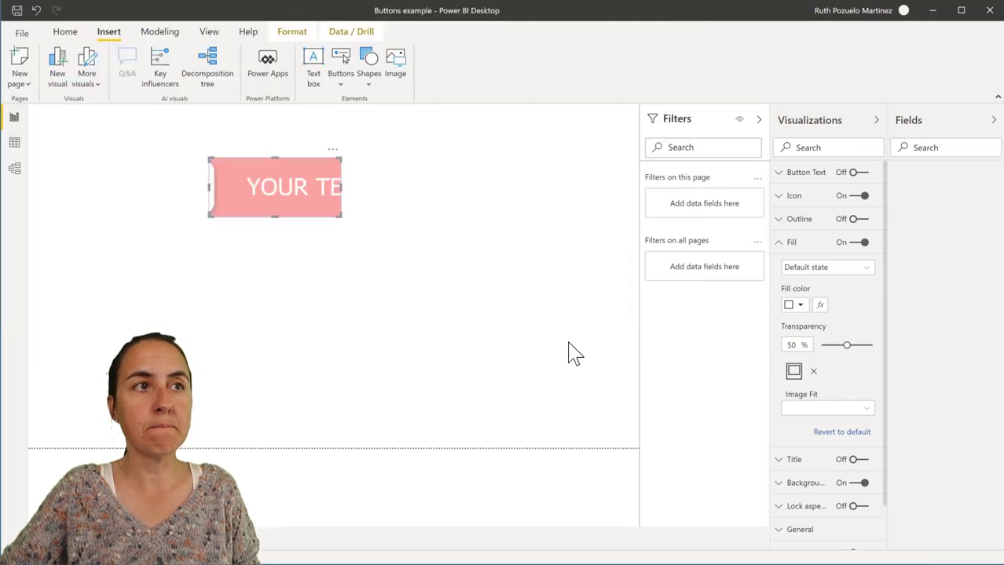
{"action": "left_click_drag", "start_coordinate": [373, 236], "coordinate": [477, 242]}
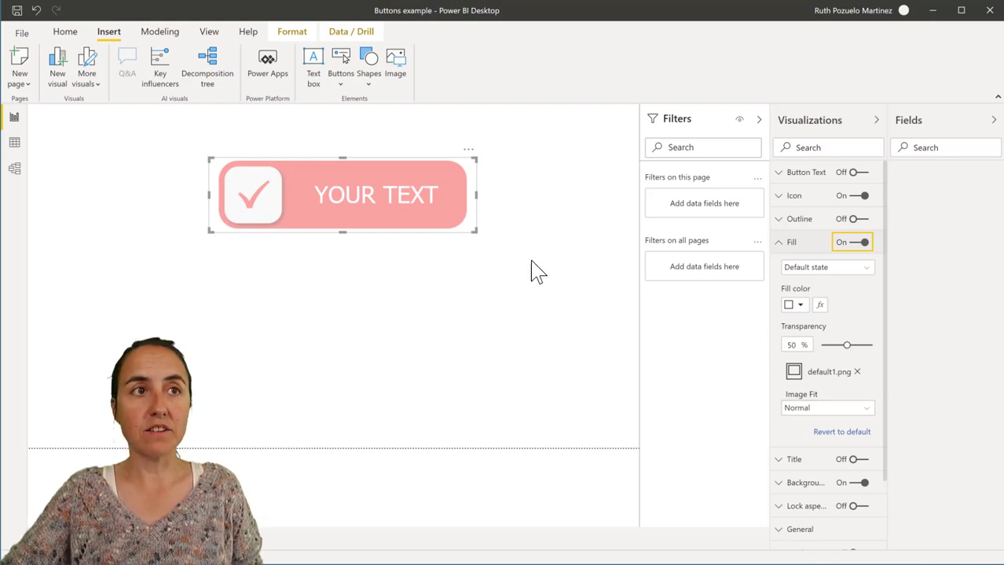
{"action": "left_click_drag", "start_coordinate": [846, 343], "coordinate": [693, 366]}
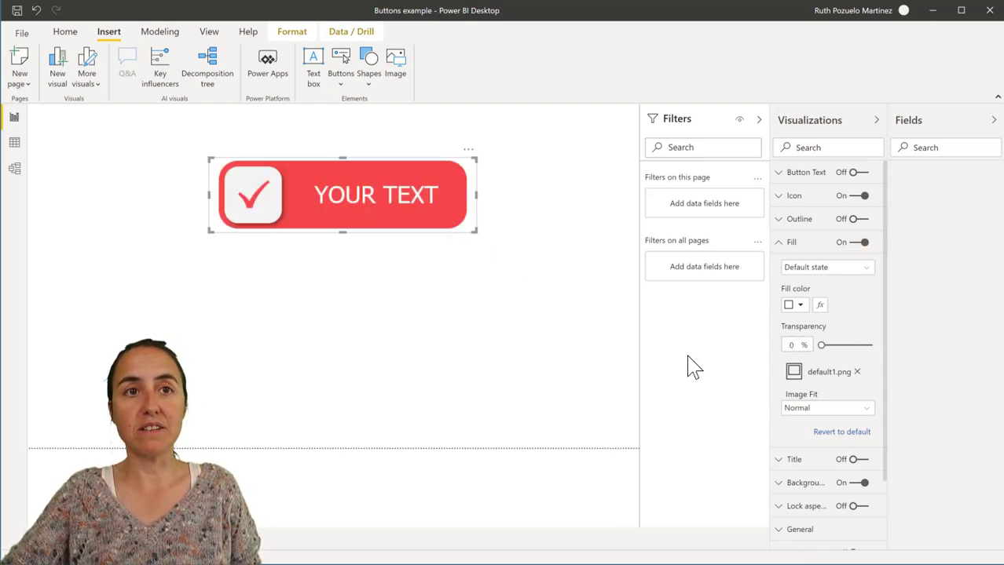
{"action": "left_click_drag", "start_coordinate": [409, 167], "coordinate": [287, 142]}
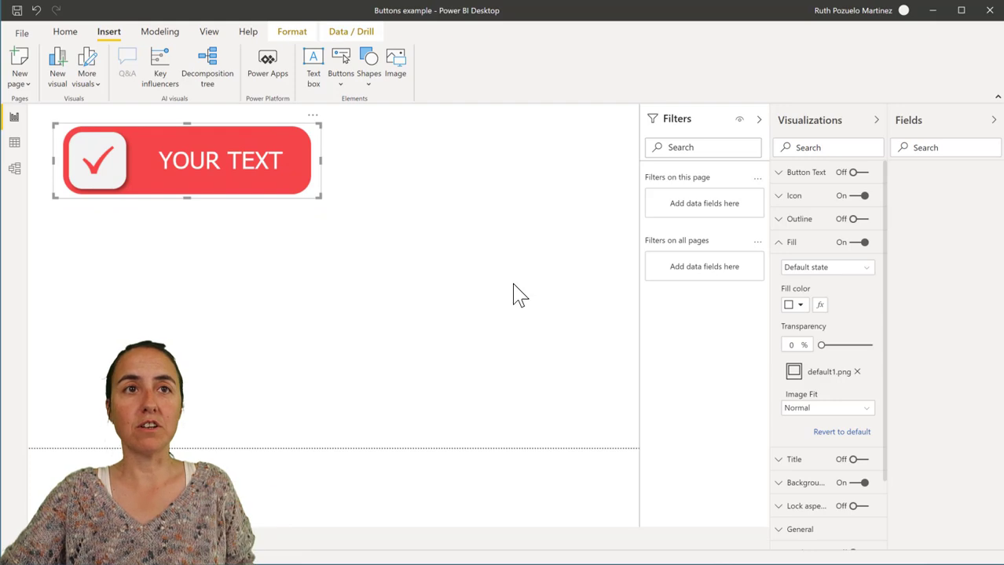
{"action": "left_click", "coordinate": [857, 172]}
{"action": "left_click", "coordinate": [803, 174]}
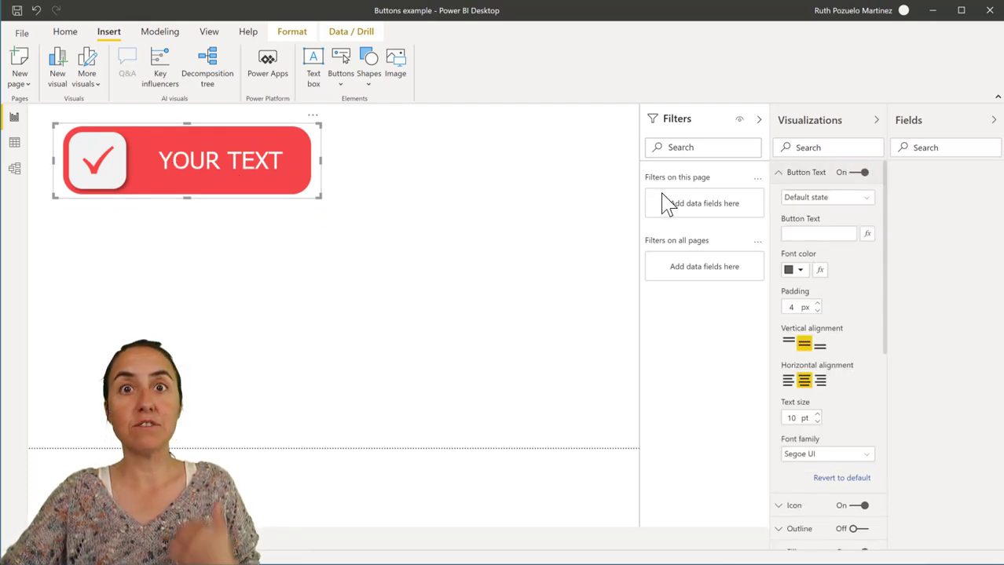
{"action": "left_click", "coordinate": [817, 234]}
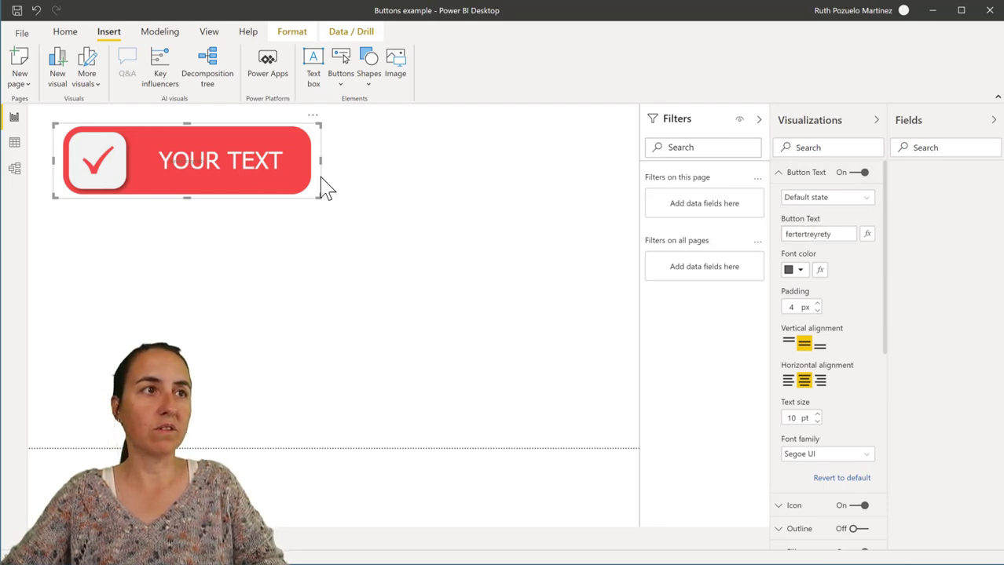
{"action": "left_click", "coordinate": [858, 172]}
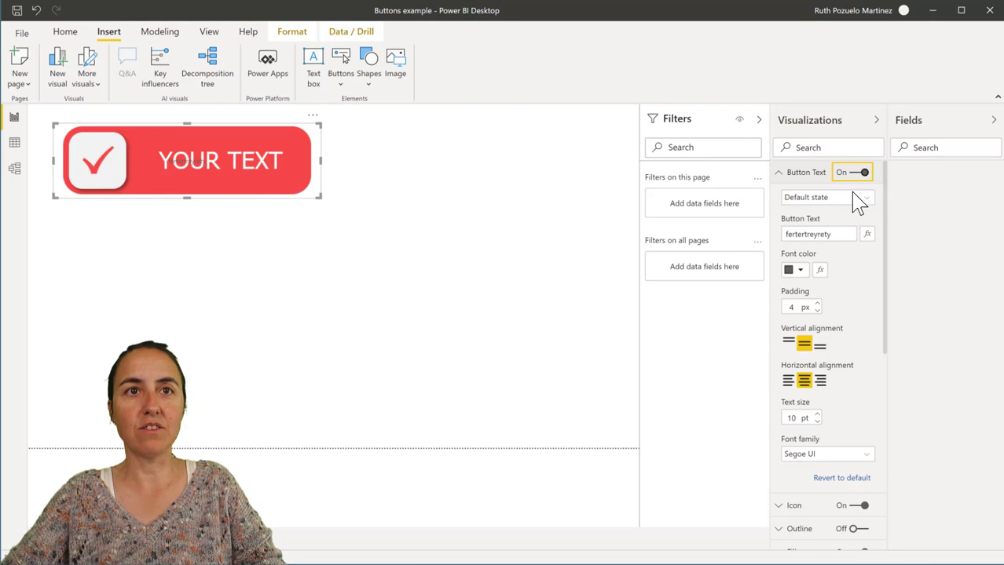
{"action": "left_click", "coordinate": [784, 174]}
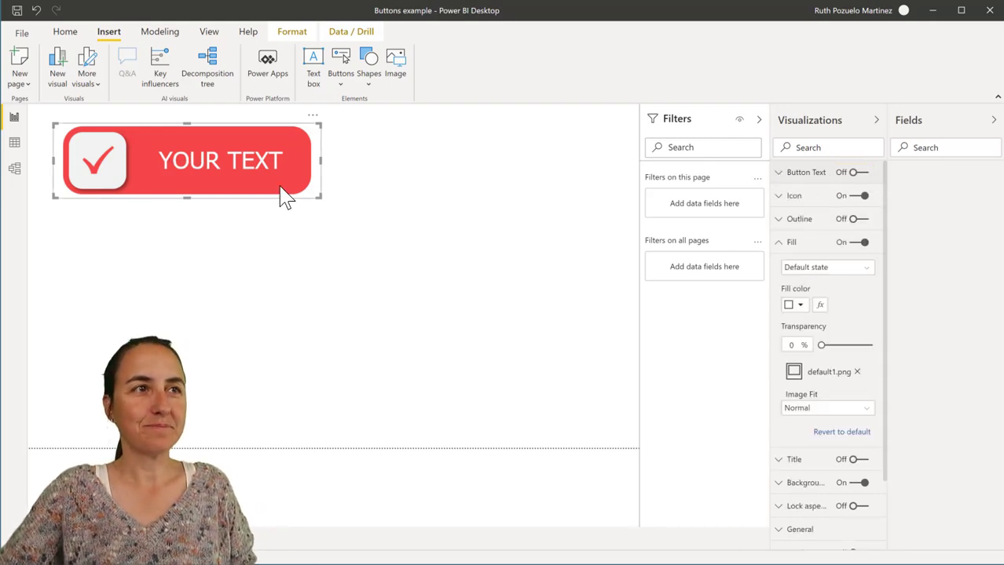
Replace the On hover fill image with onhover1.png
{"action": "left_click", "coordinate": [839, 271]}
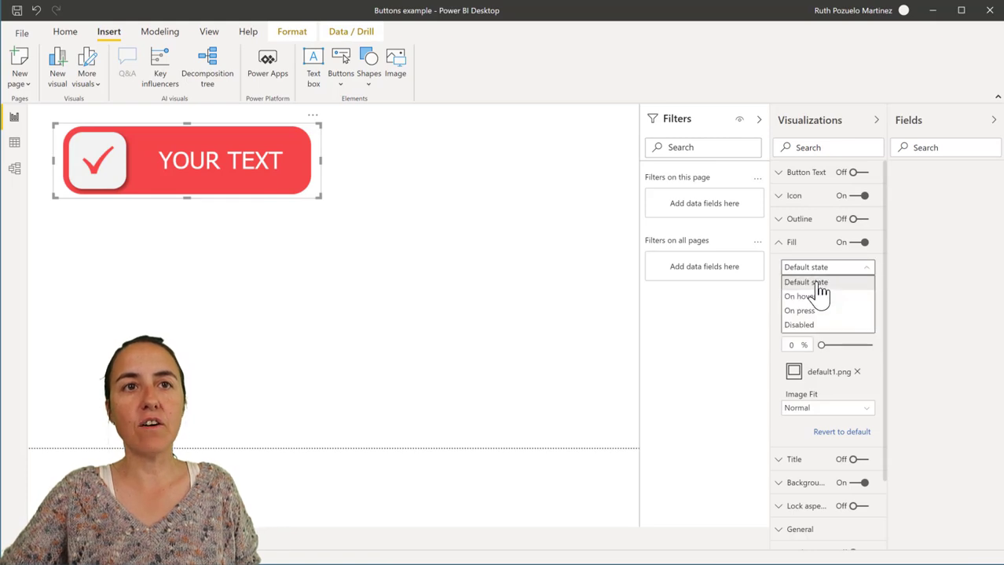
{"action": "left_click", "coordinate": [820, 293]}
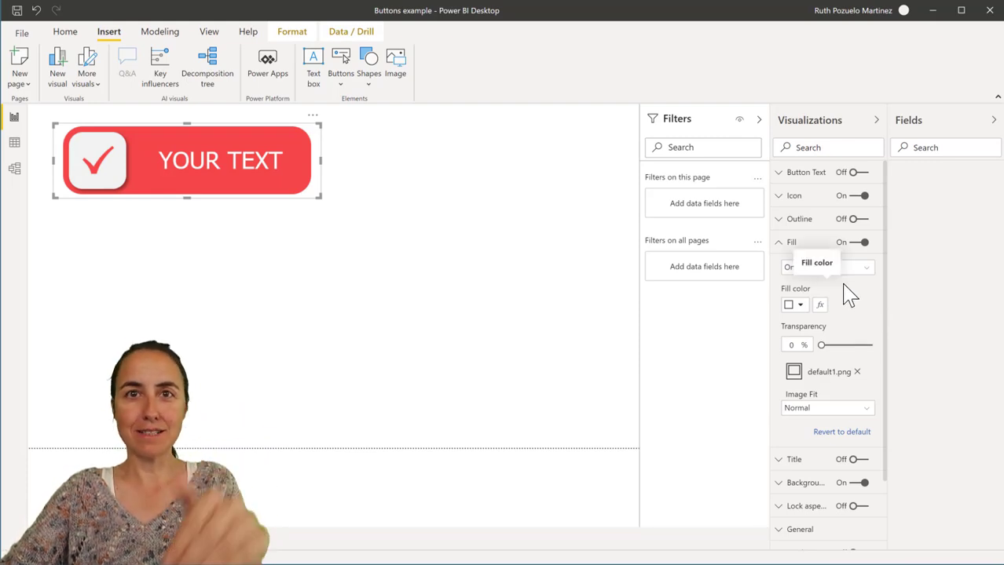
{"action": "left_click", "coordinate": [857, 372]}
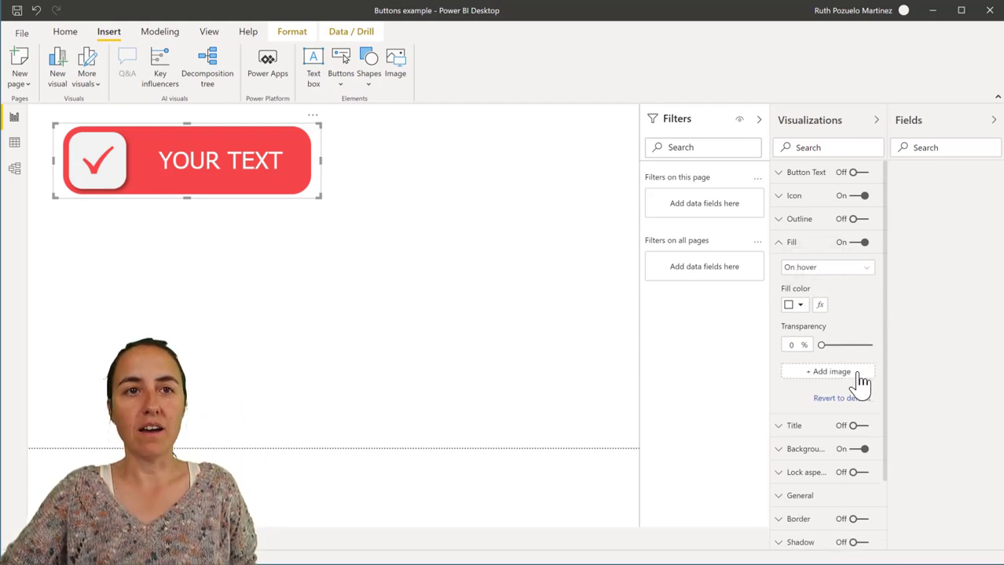
{"action": "left_click", "coordinate": [851, 374]}
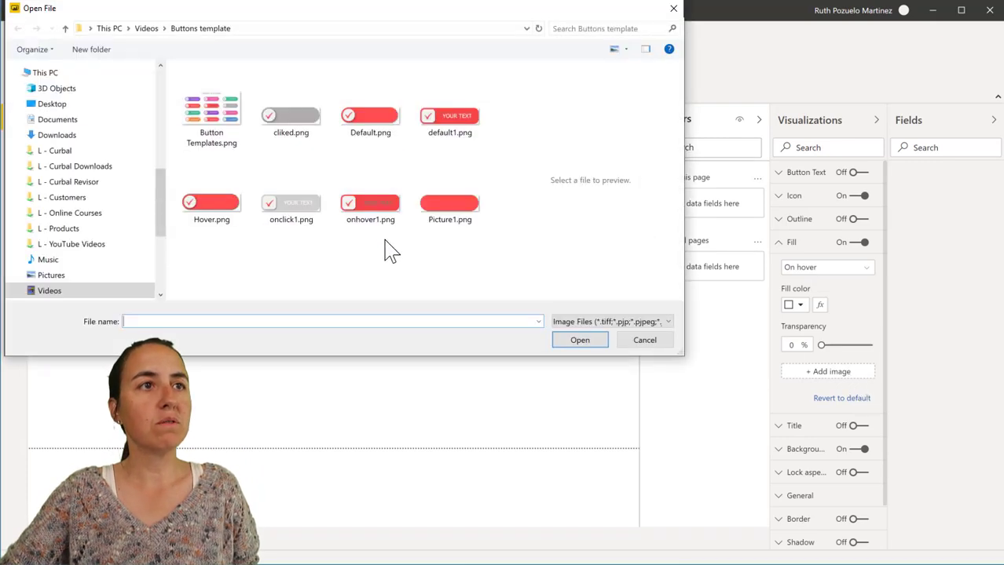
{"action": "left_click", "coordinate": [375, 211]}
{"action": "left_click", "coordinate": [581, 346]}
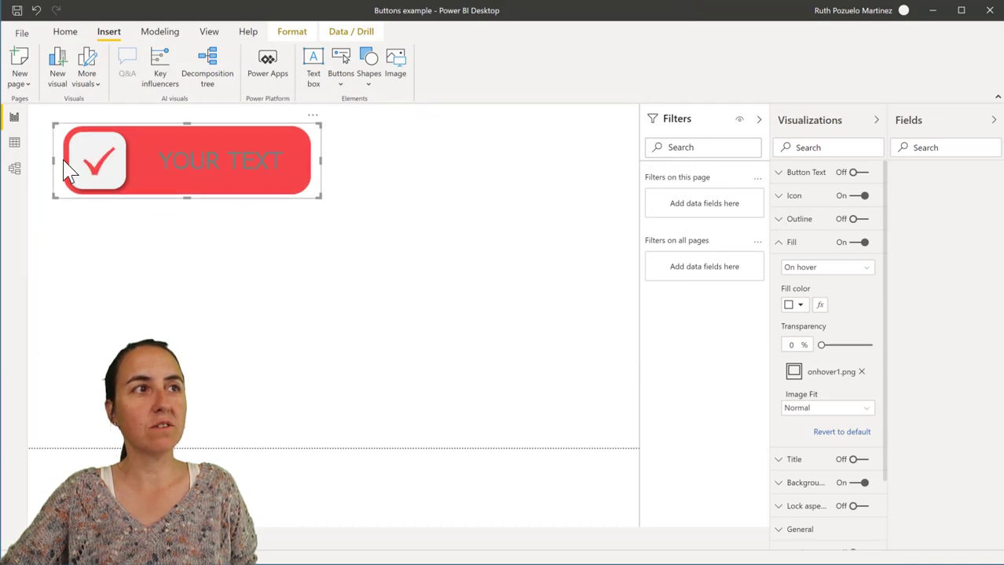
Replace the On press fill image with onclick1.png and try the pressed look
{"action": "left_click", "coordinate": [861, 271]}
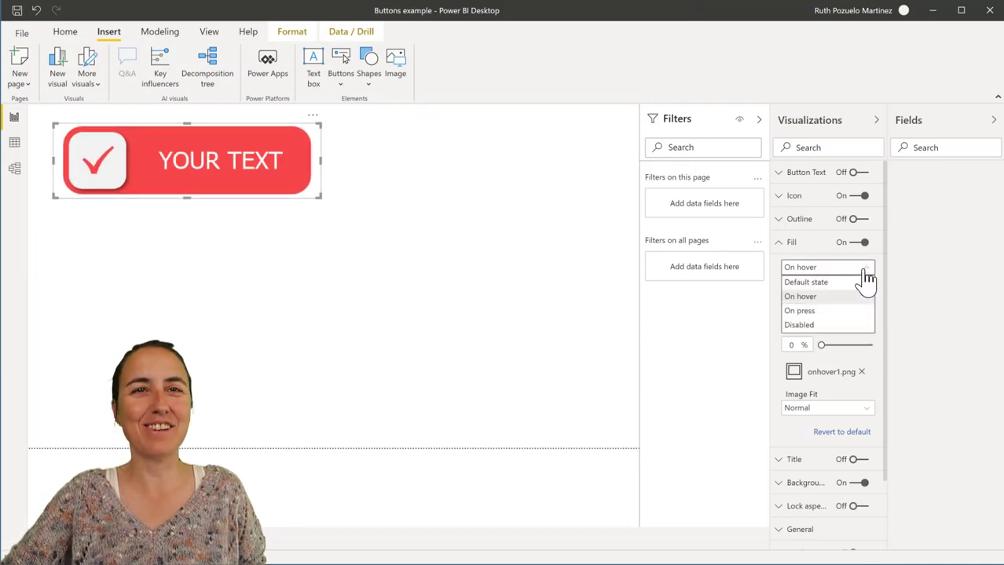
{"action": "left_click", "coordinate": [840, 313]}
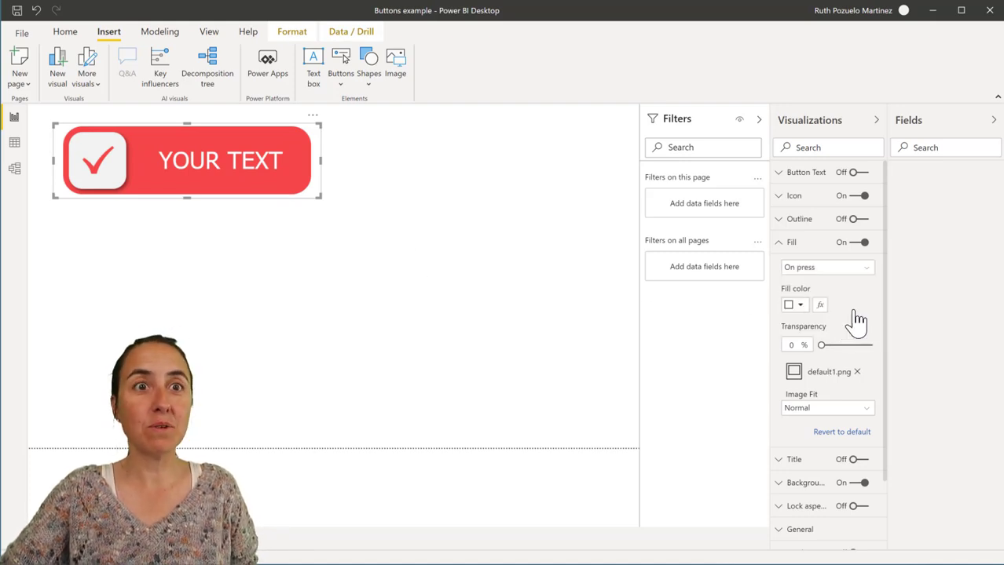
{"action": "left_click", "coordinate": [856, 371]}
{"action": "left_click", "coordinate": [849, 373]}
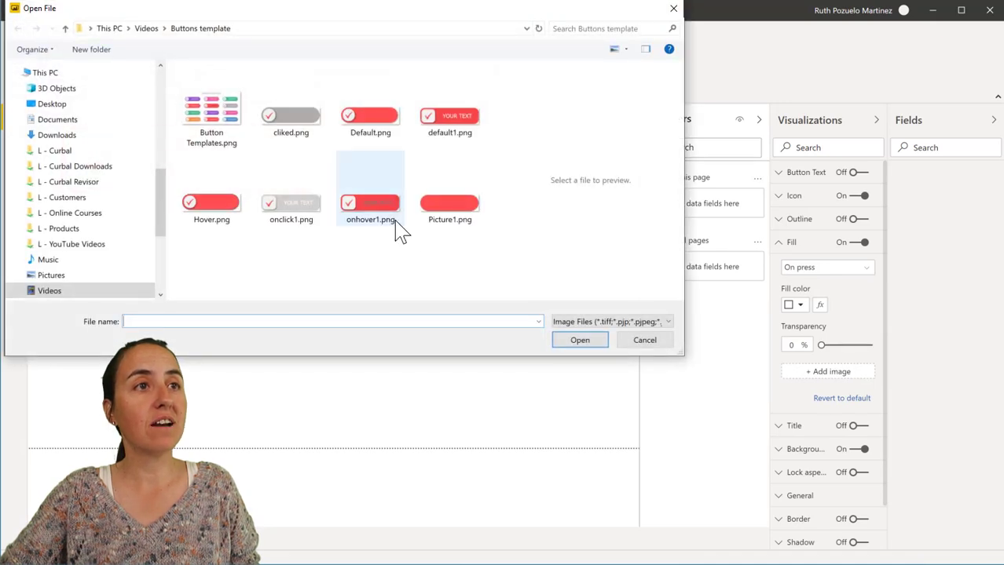
{"action": "left_click", "coordinate": [297, 223]}
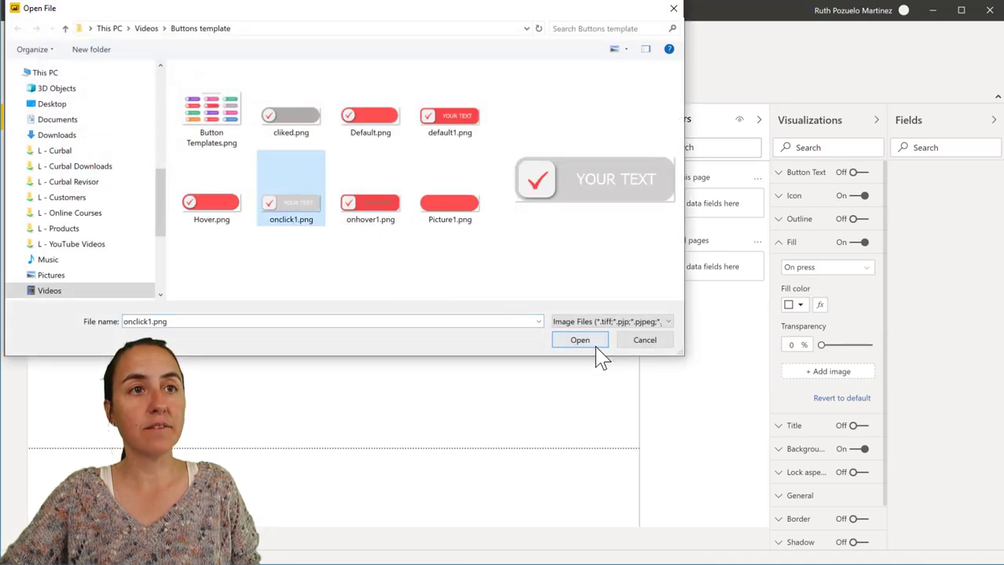
{"action": "left_click", "coordinate": [590, 344]}
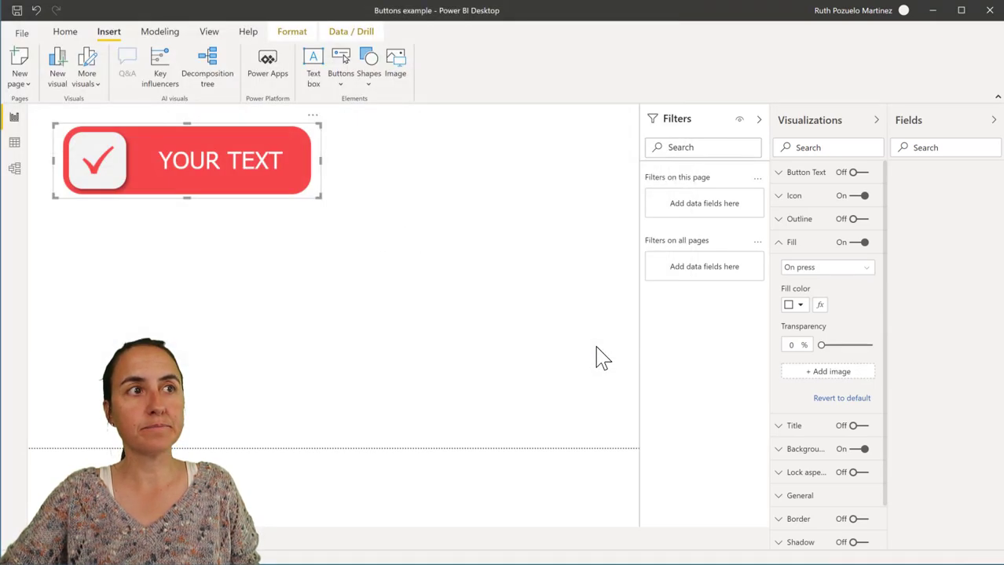
{"action": "left_click", "coordinate": [220, 161]}
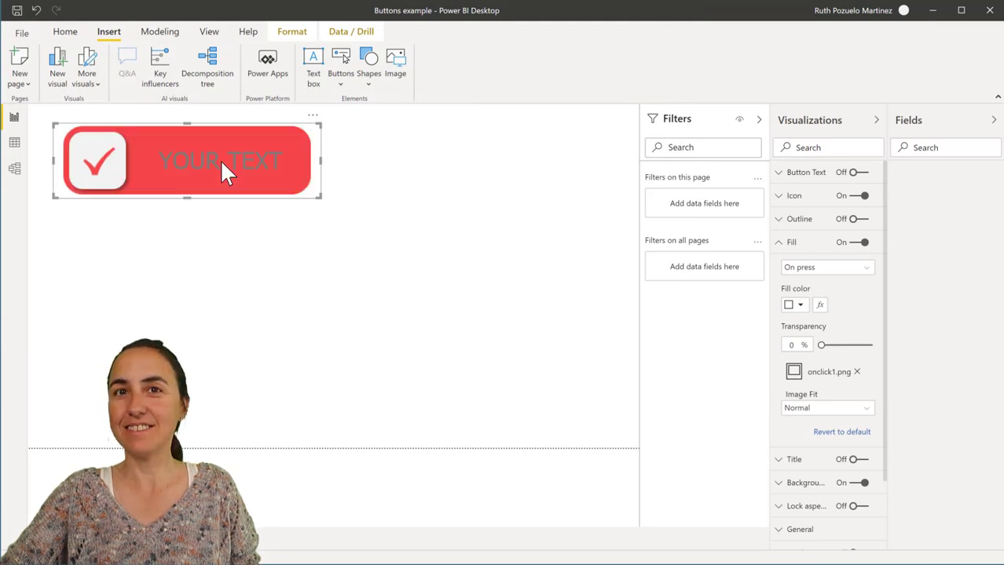
{"action": "left_click", "coordinate": [316, 250]}
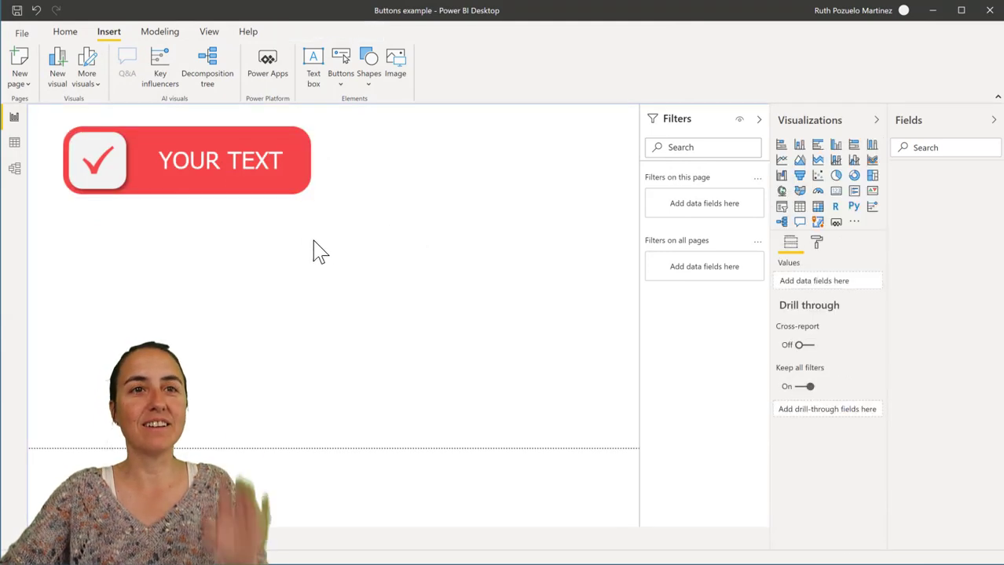
Move the red button to the top-left and give it a Page navigation action to Page 1
{"action": "left_click", "coordinate": [311, 195]}
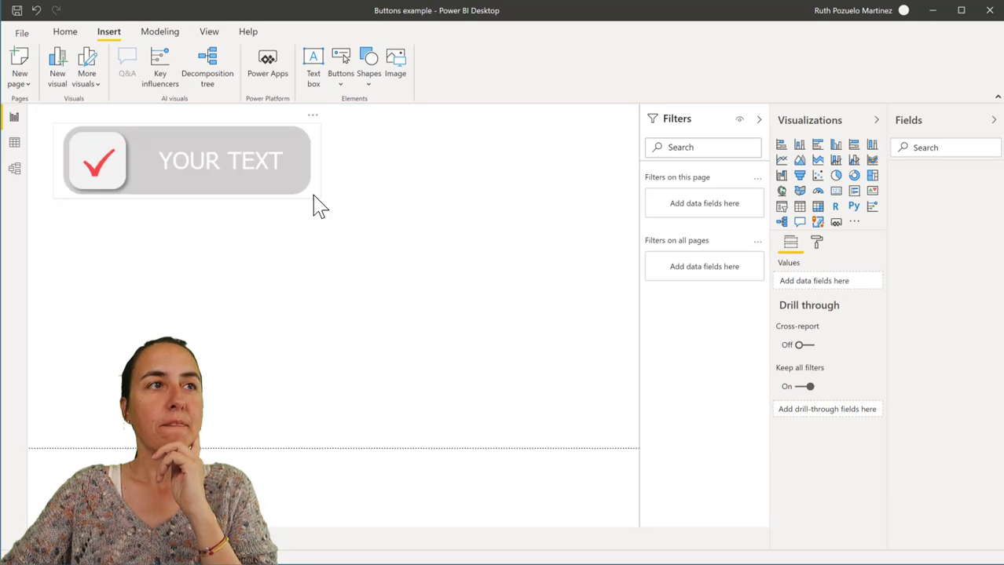
{"action": "left_click_drag", "start_coordinate": [284, 189], "coordinate": [219, 154]}
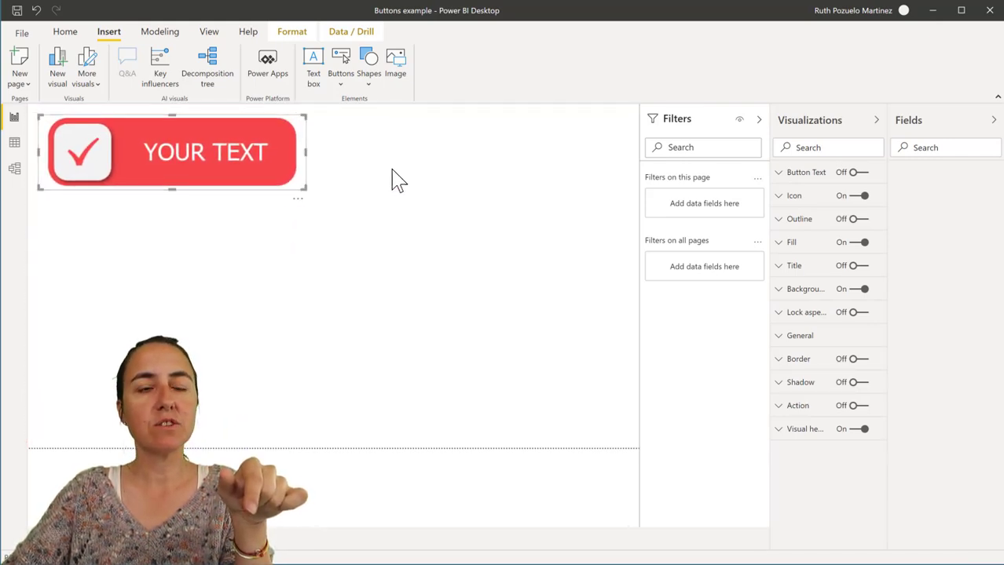
{"action": "left_click", "coordinate": [853, 406]}
{"action": "left_click", "coordinate": [809, 445]}
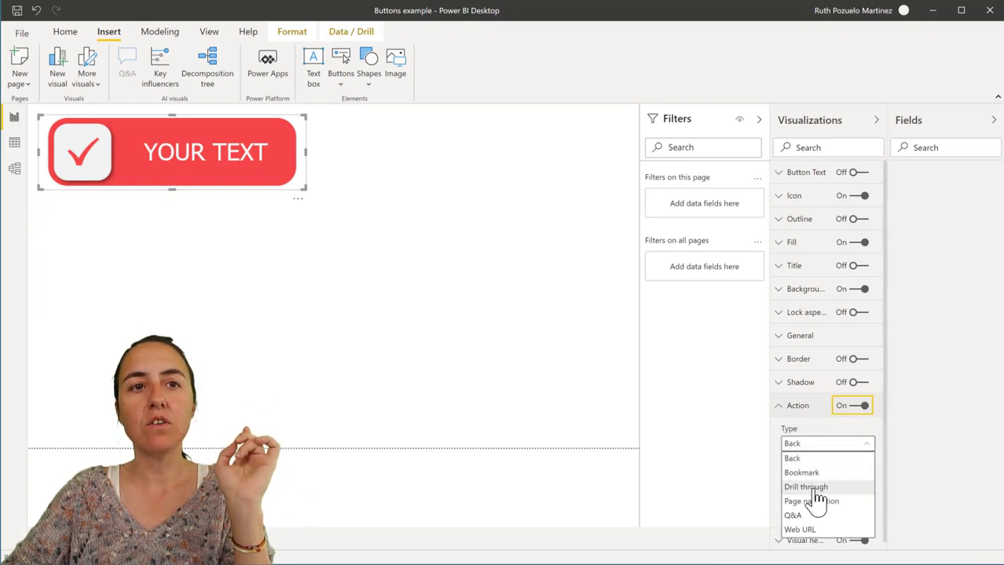
{"action": "left_click", "coordinate": [822, 511]}
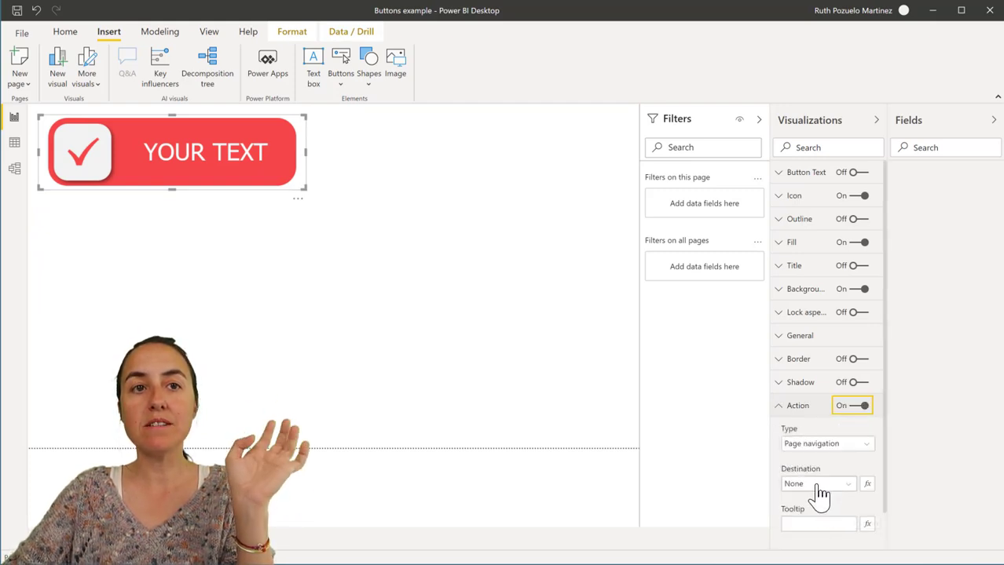
{"action": "left_click", "coordinate": [821, 487]}
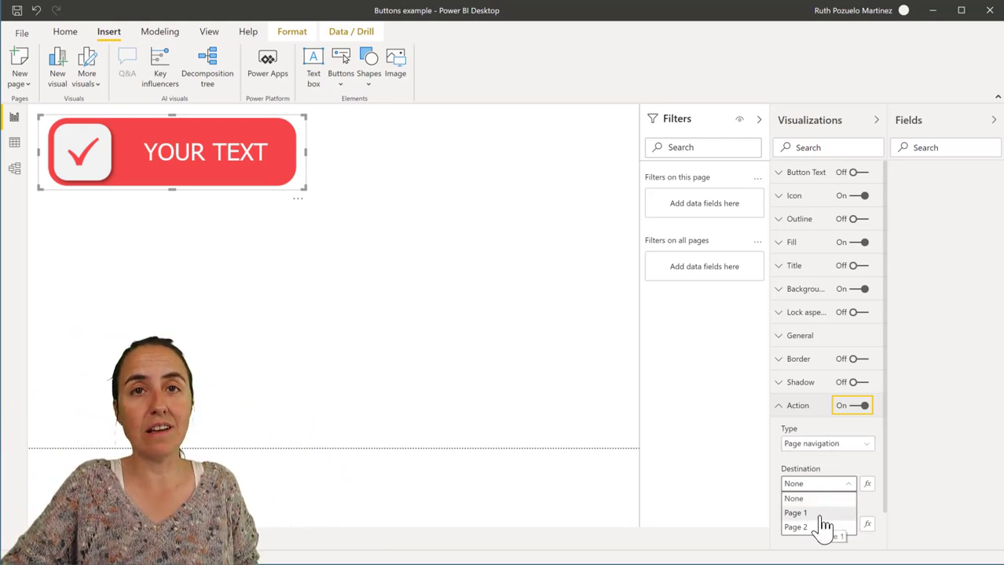
{"action": "left_click", "coordinate": [824, 517]}
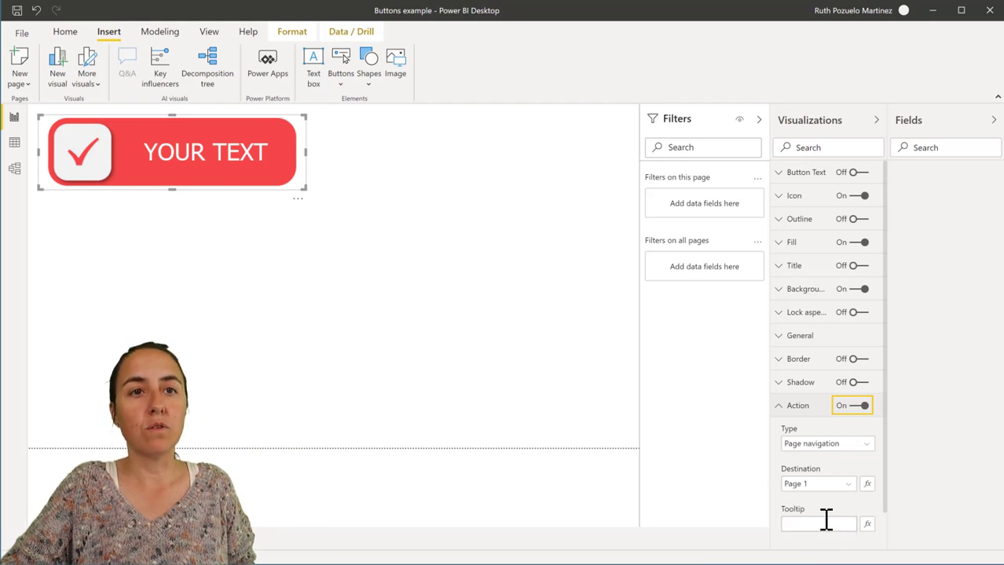
{"action": "left_click", "coordinate": [287, 228]}
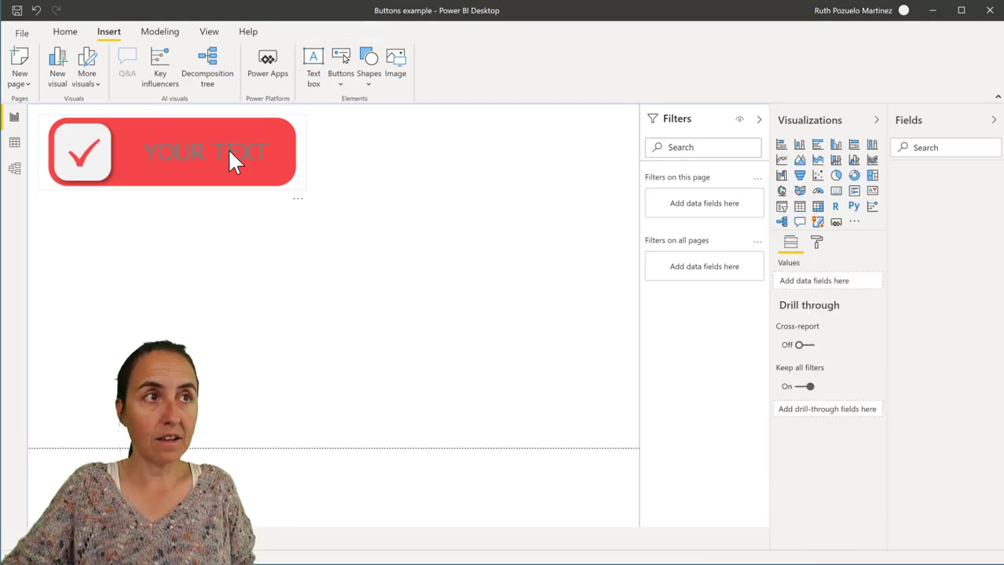
{"action": "left_click", "coordinate": [230, 151], "text": "ctrl"}
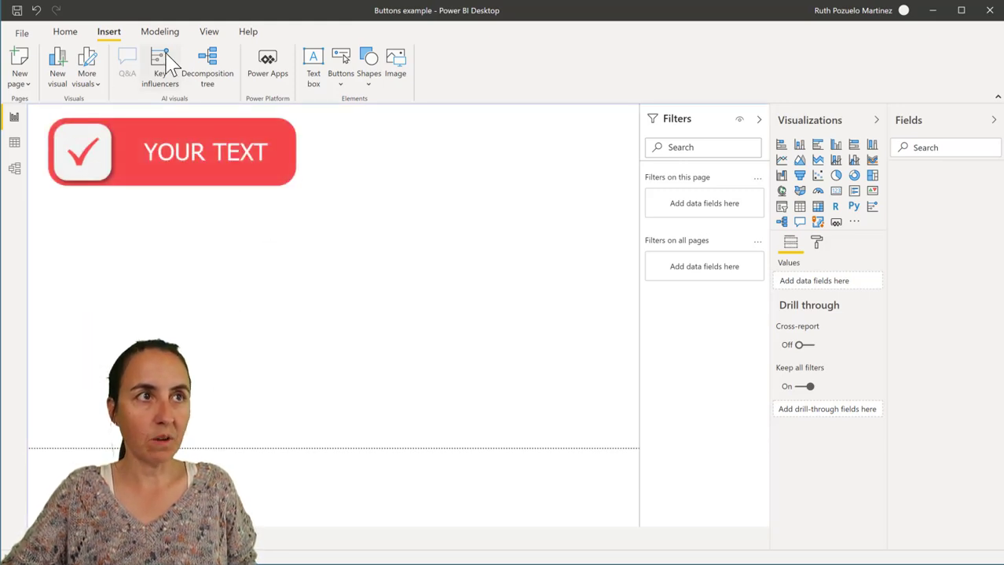
Insert a blank button and place it below the red button
{"action": "left_click", "coordinate": [343, 85]}
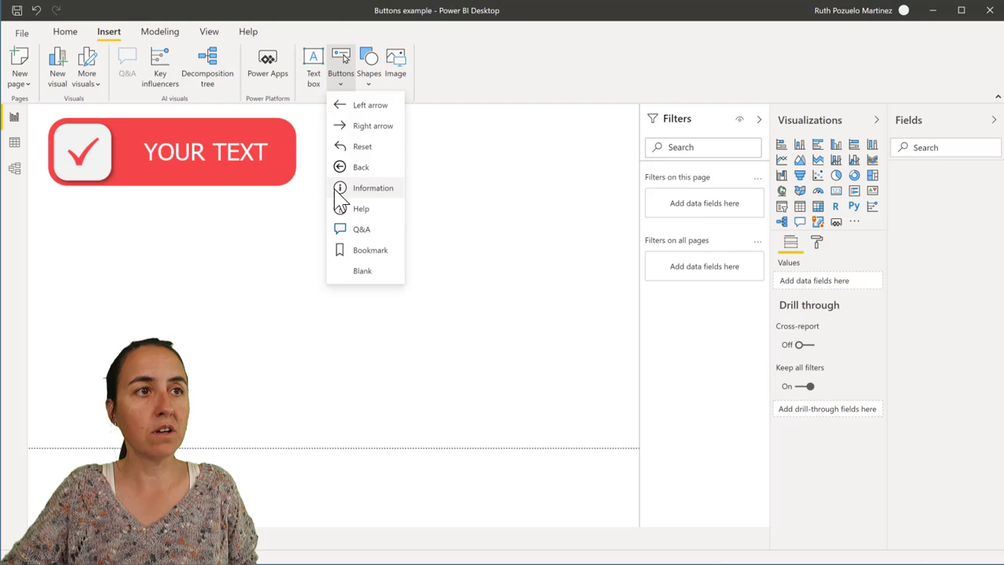
{"action": "left_click", "coordinate": [361, 270]}
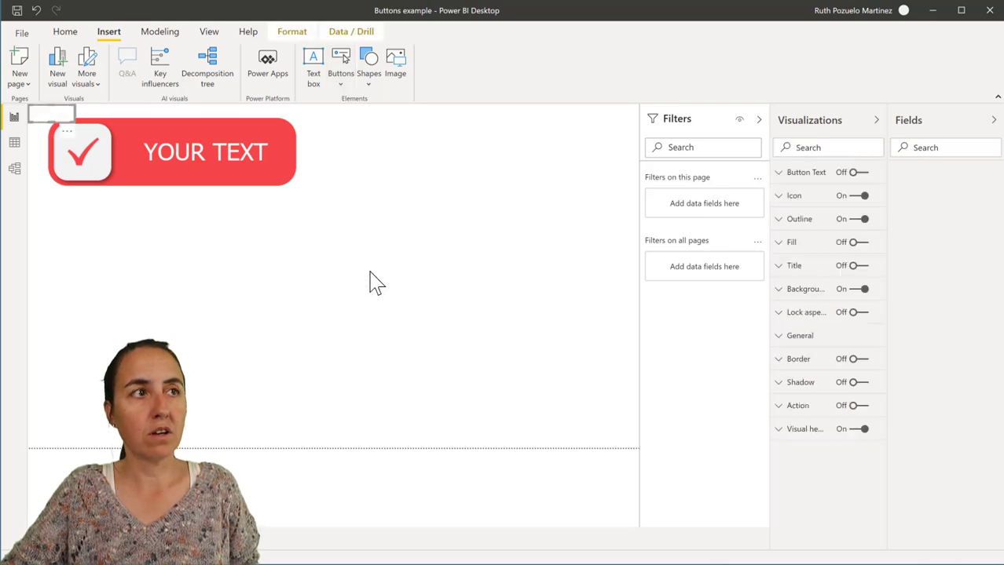
{"action": "left_click_drag", "start_coordinate": [33, 112], "coordinate": [295, 275]}
{"action": "left_click", "coordinate": [88, 217]}
{"action": "left_click", "coordinate": [98, 221]}
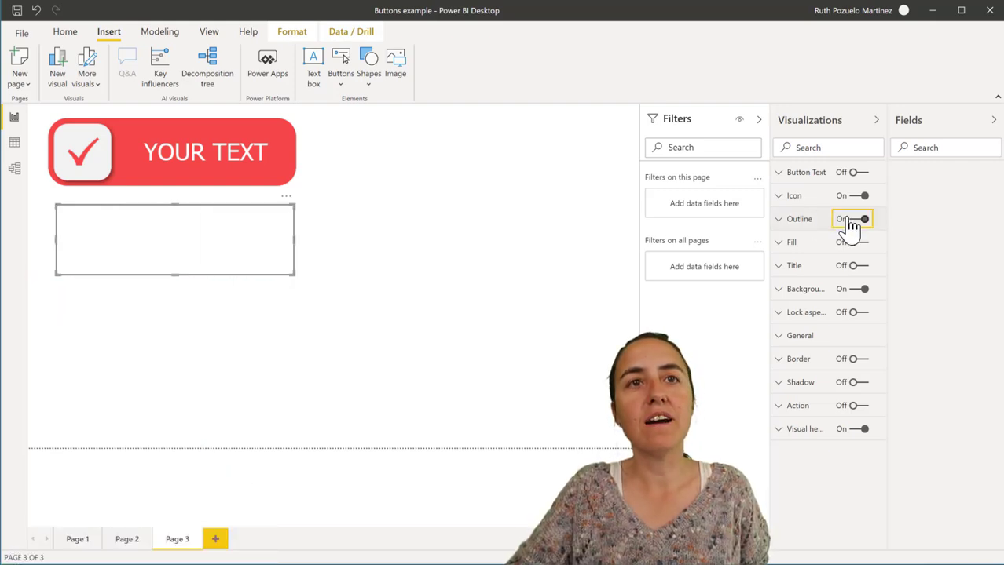
Remove the blank button's outline, fill it with onclick1.png, and move it further down
{"action": "left_click", "coordinate": [862, 219]}
{"action": "left_click", "coordinate": [813, 244]}
{"action": "left_click", "coordinate": [815, 248]}
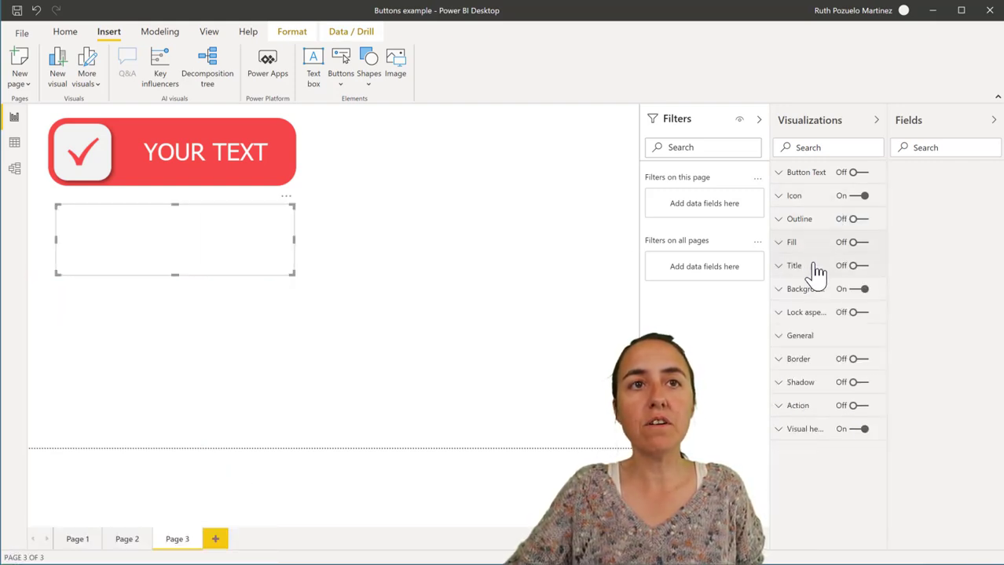
{"action": "left_click", "coordinate": [815, 248]}
{"action": "left_click", "coordinate": [862, 243]}
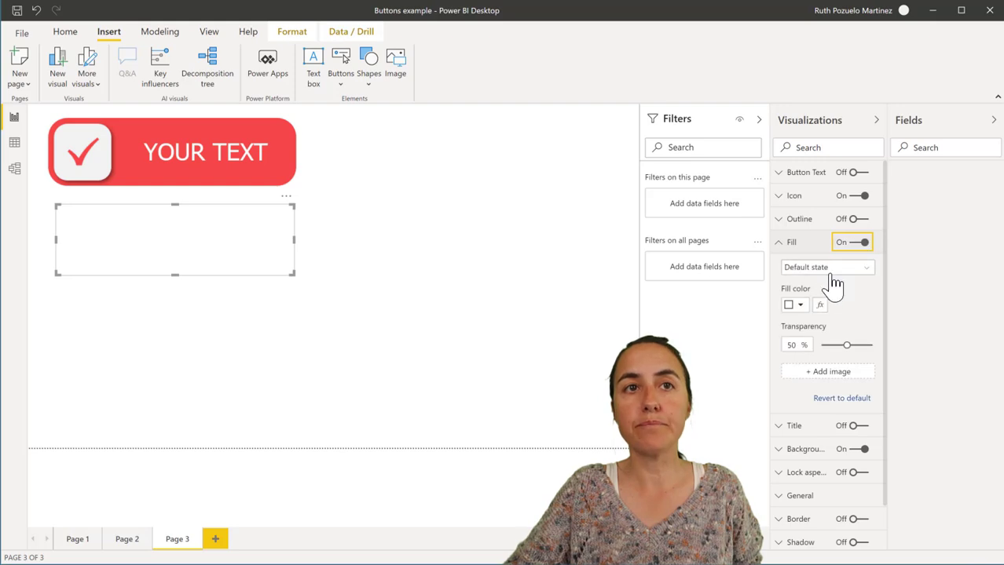
{"action": "left_click", "coordinate": [825, 267]}
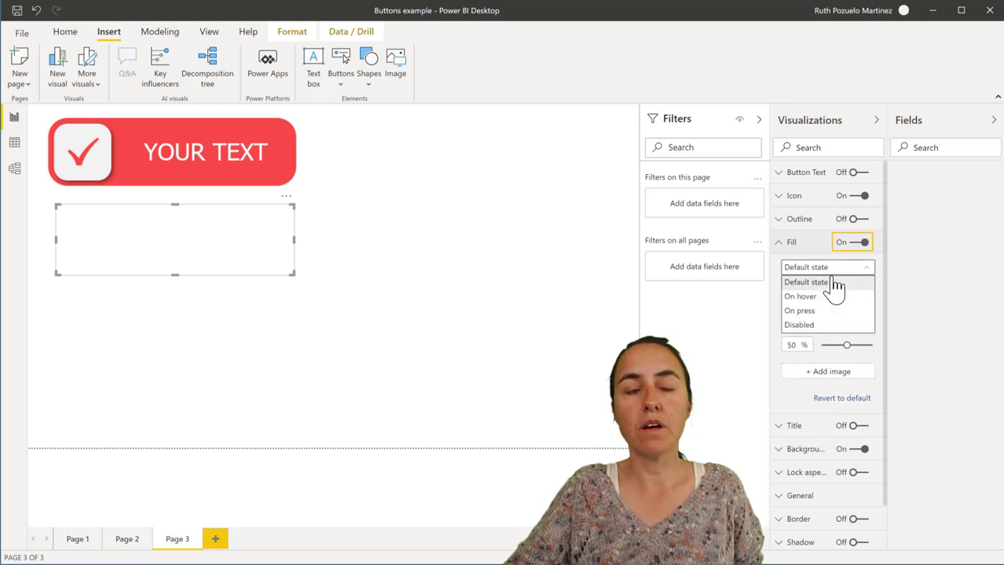
{"action": "left_click", "coordinate": [835, 378]}
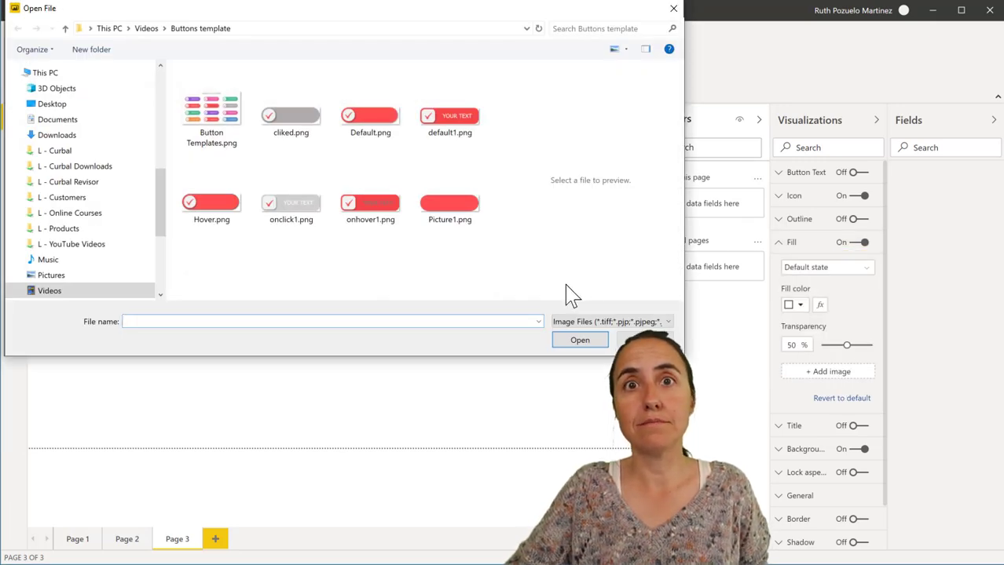
{"action": "left_click", "coordinate": [286, 226]}
{"action": "left_click", "coordinate": [579, 340]}
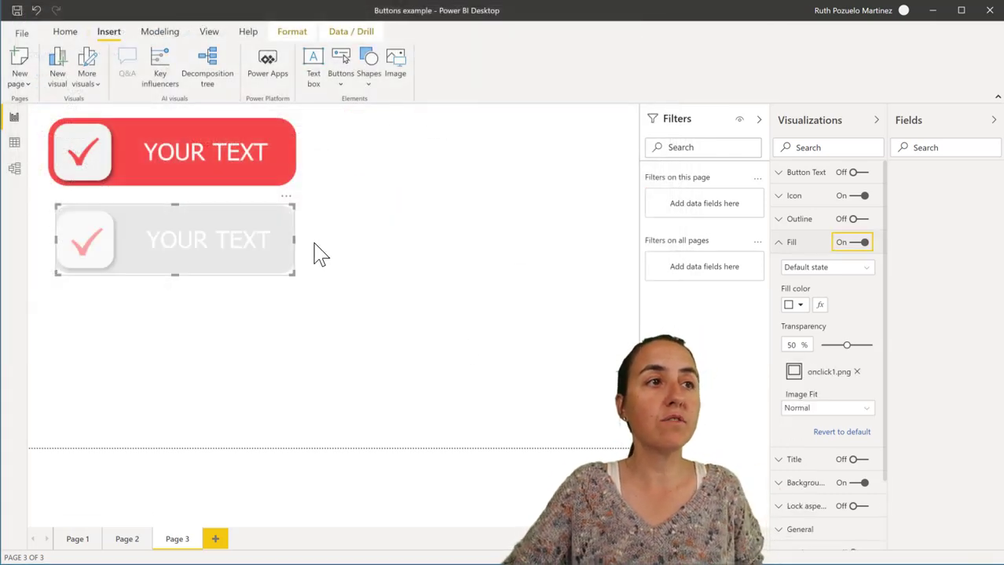
{"action": "left_click_drag", "start_coordinate": [208, 247], "coordinate": [204, 398]}
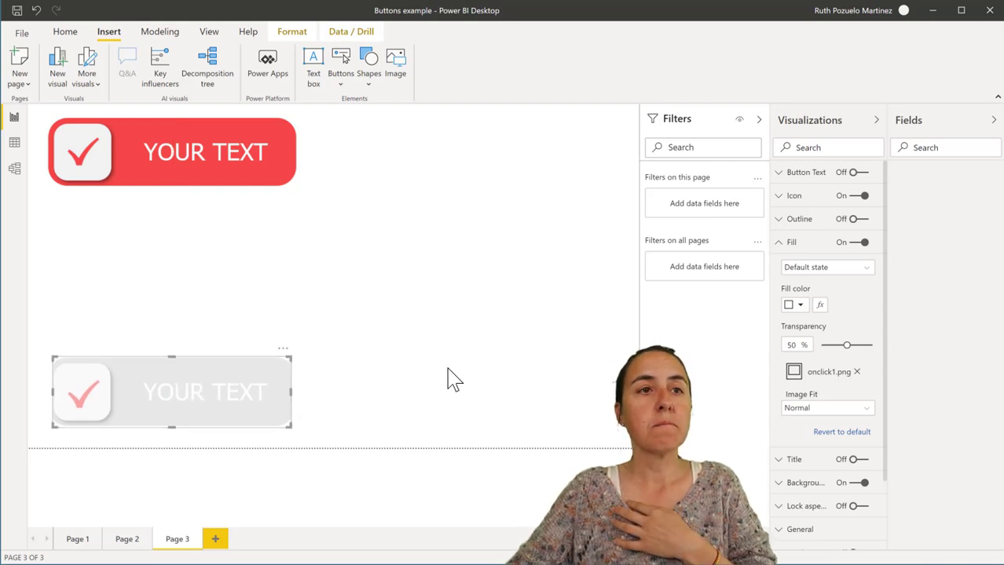
Set the grey button's image transparency to 0% and enlarge the button slightly
{"action": "left_click", "coordinate": [454, 381]}
{"action": "left_click", "coordinate": [264, 401]}
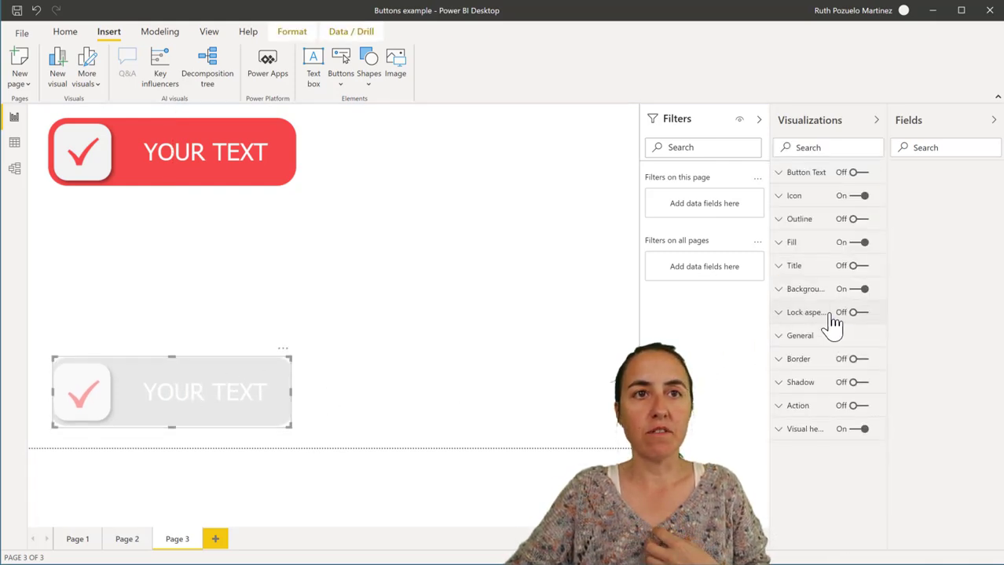
{"action": "left_click", "coordinate": [791, 243]}
{"action": "left_click_drag", "start_coordinate": [851, 343], "coordinate": [807, 363]}
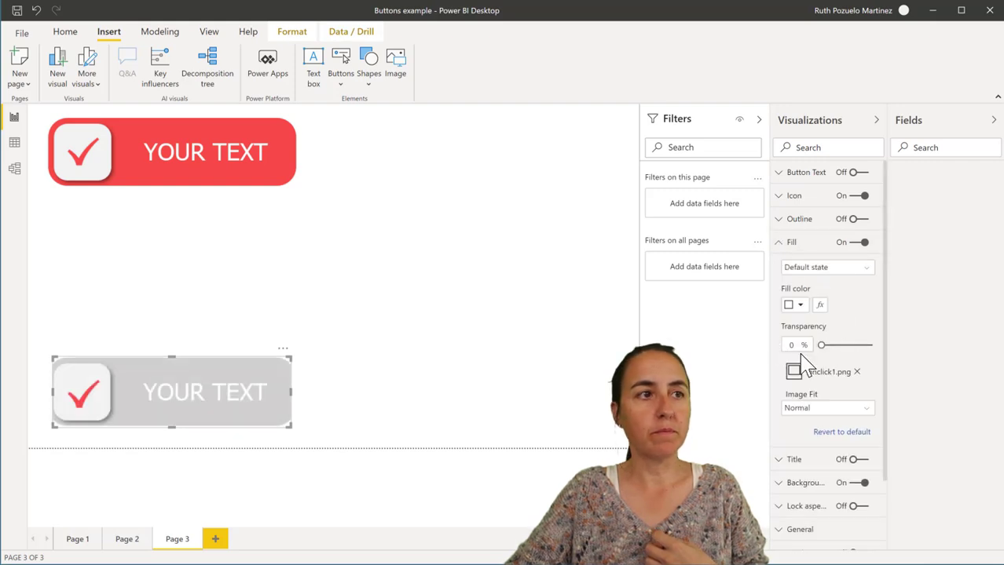
{"action": "left_click_drag", "start_coordinate": [290, 426], "coordinate": [307, 430]}
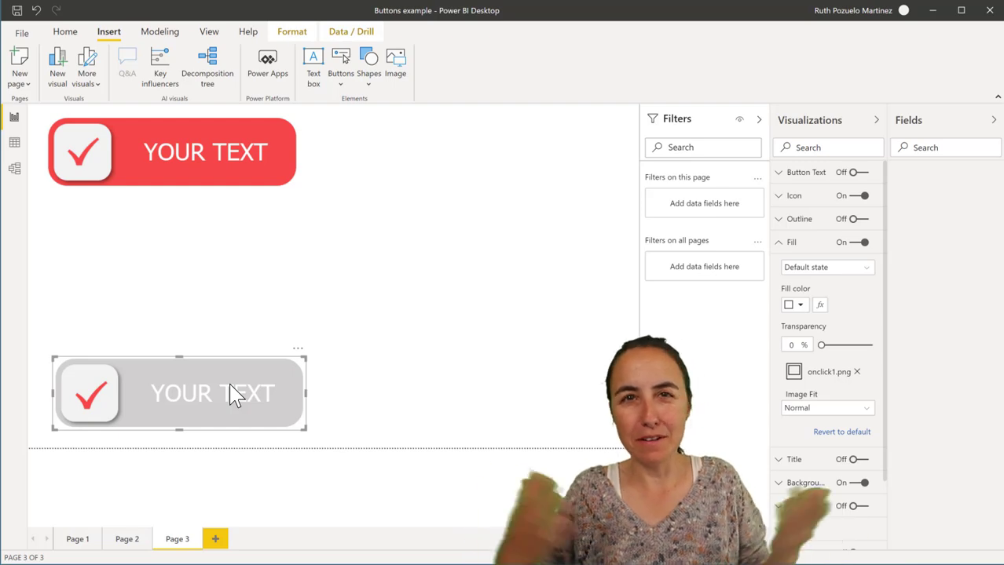
{"action": "left_click", "coordinate": [271, 416]}
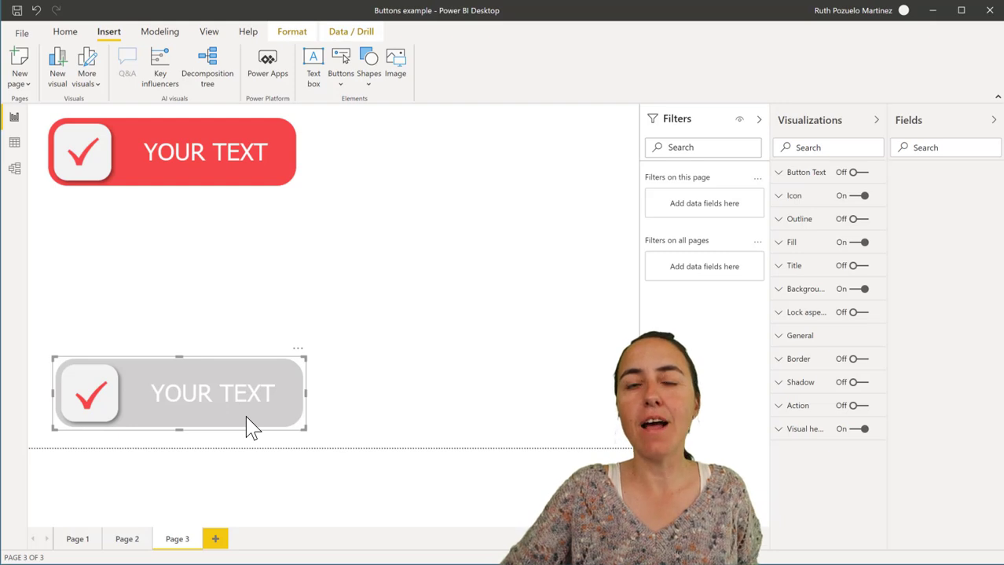
Target the grey button's fill at the Disabled state, keeping onclick1.png at 0% transparency
{"action": "left_click", "coordinate": [267, 420]}
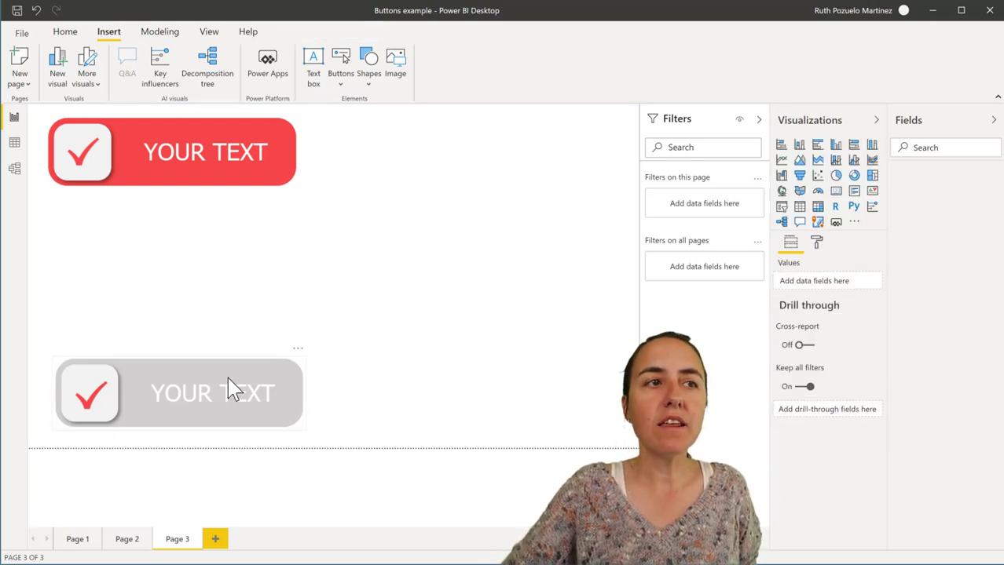
{"action": "left_click", "coordinate": [814, 243]}
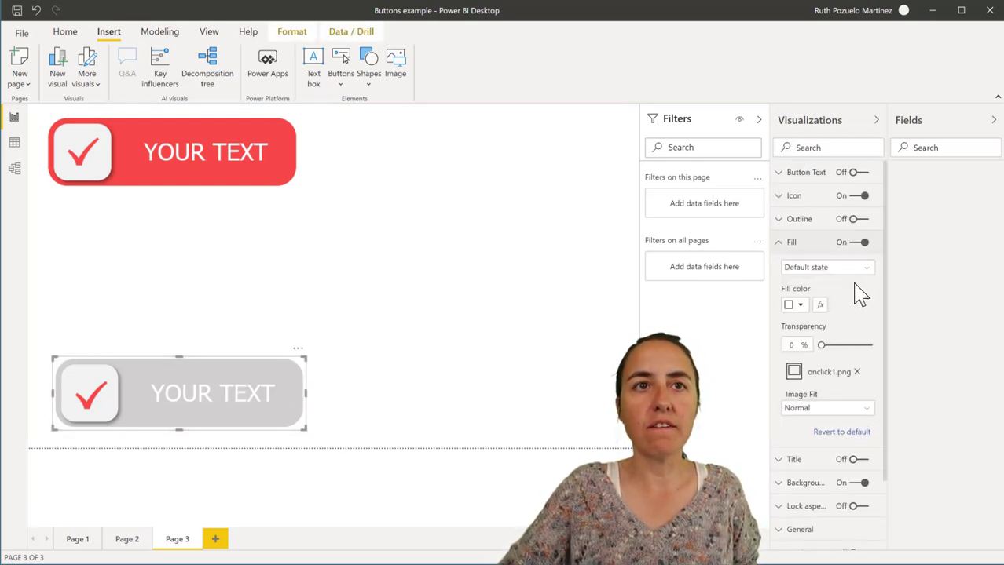
{"action": "left_click", "coordinate": [860, 270]}
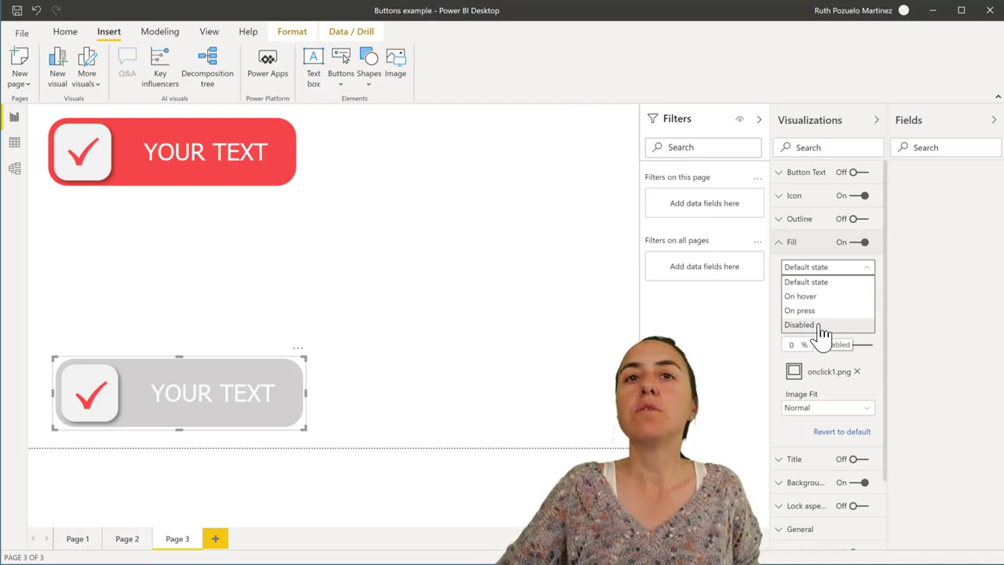
{"action": "left_click", "coordinate": [821, 325]}
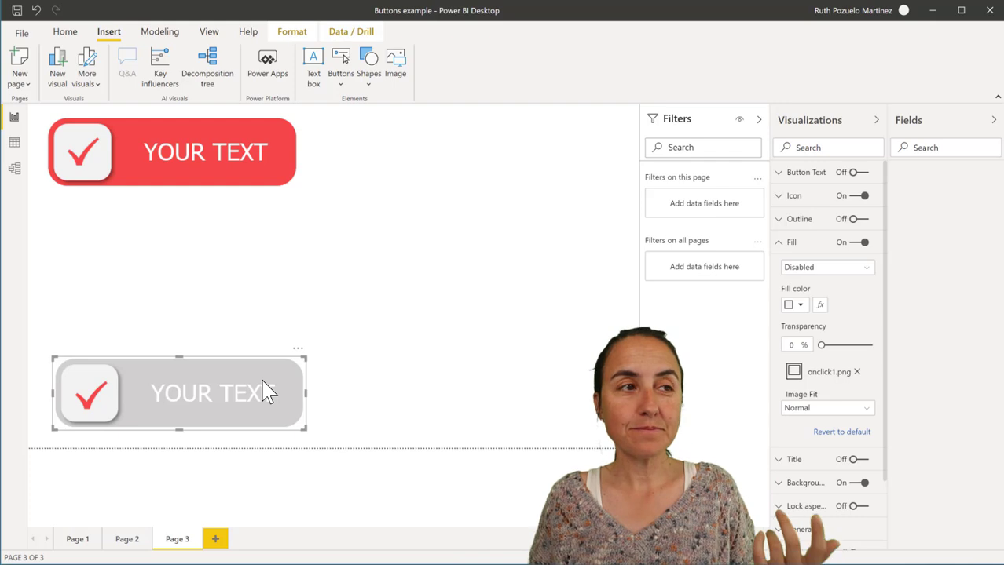
{"action": "scroll", "coordinate": [801, 514], "scroll_direction": "down", "scroll_amount": 1}
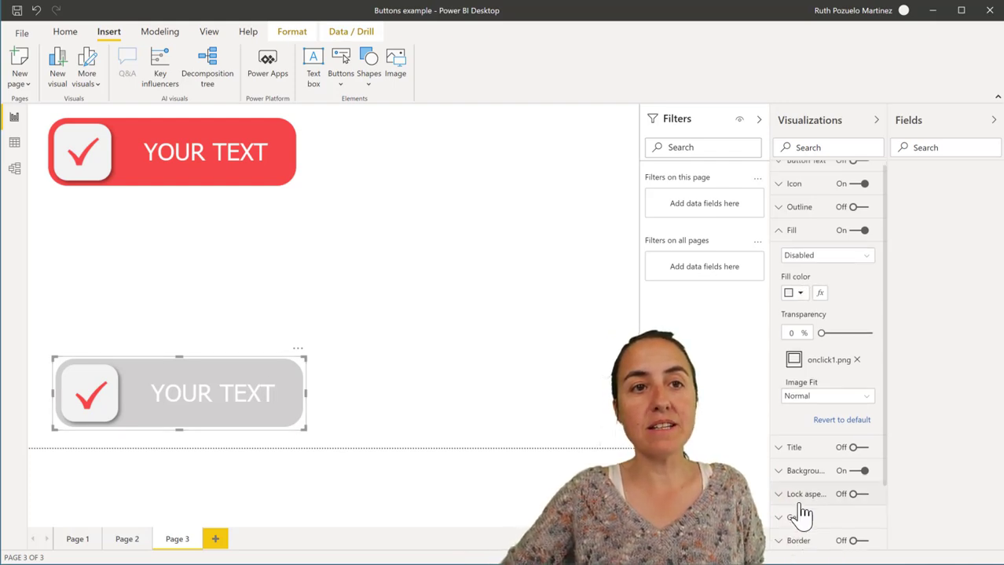
{"action": "scroll", "coordinate": [801, 510], "scroll_direction": "down", "scroll_amount": 2}
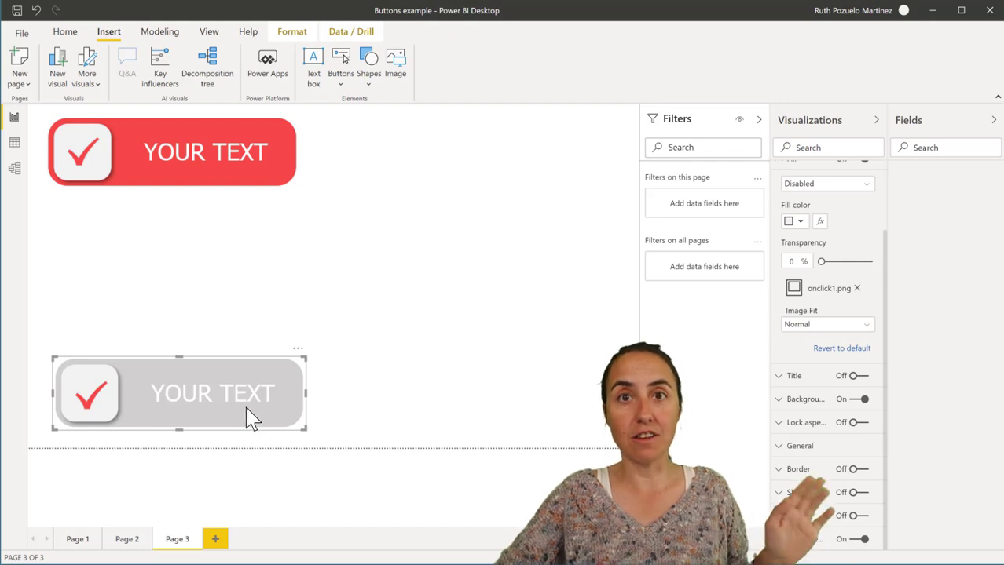
{"action": "left_click", "coordinate": [365, 387]}
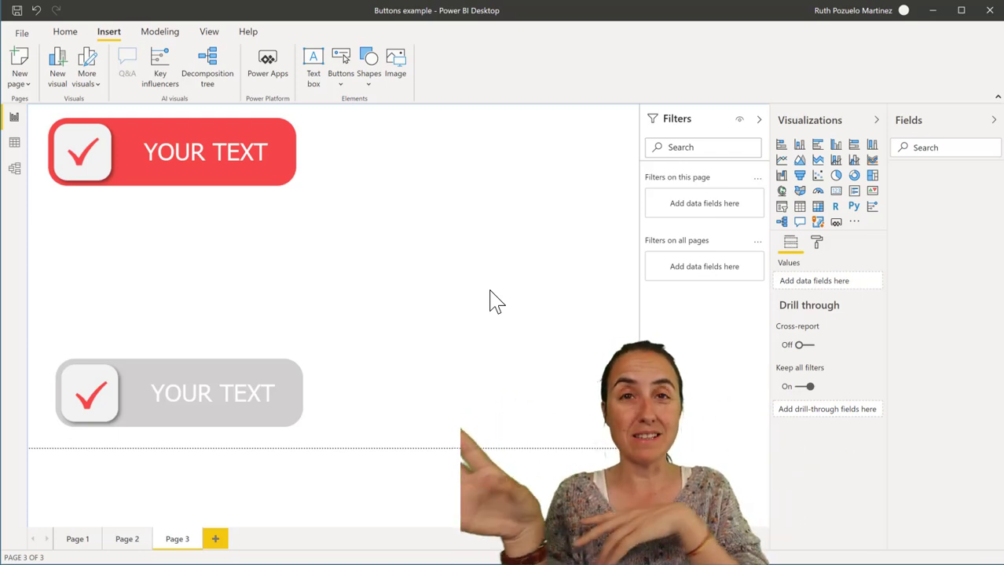
{"action": "left_click", "coordinate": [218, 411]}
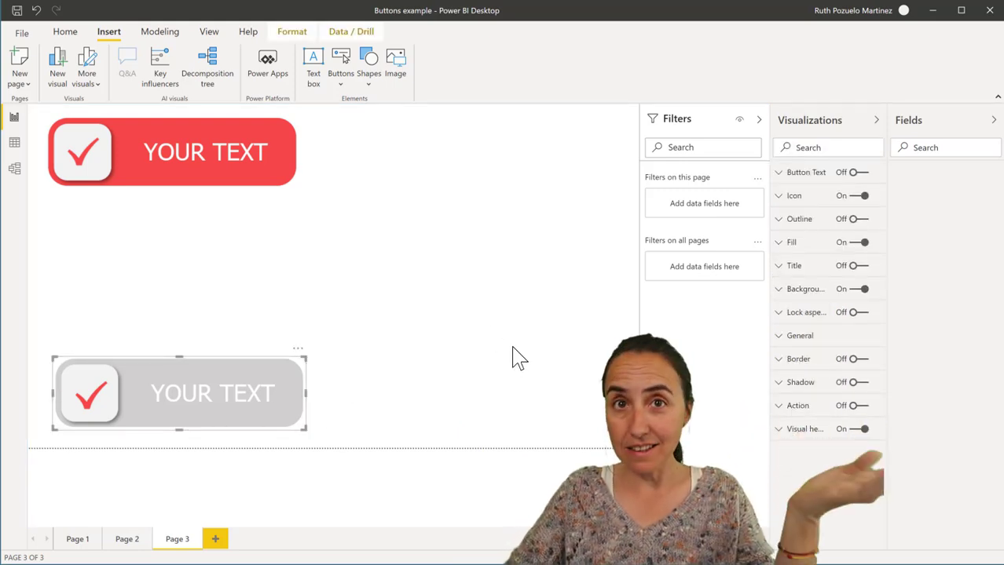